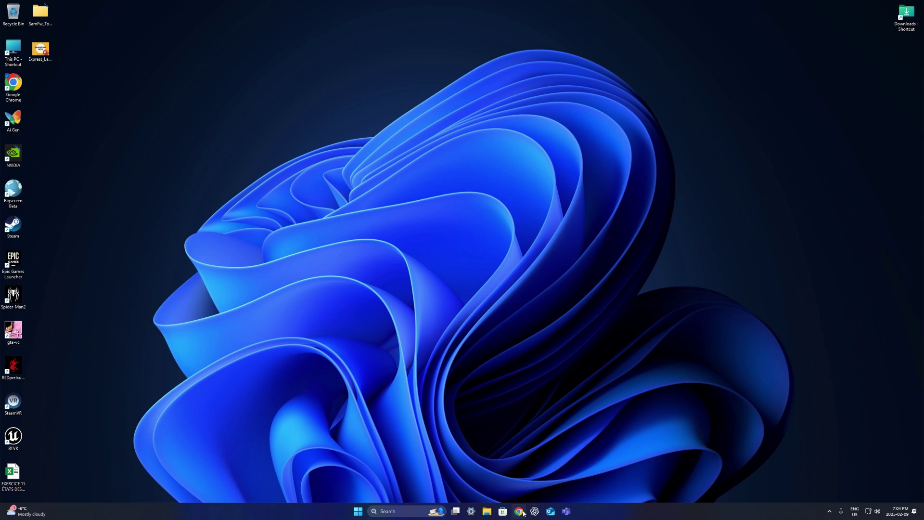
Open the MEGA cloud drive in Chrome and view the Download First folder inside Stable Diffusion & Extentions, returning to its parent folder
{"action": "left_click", "coordinate": [519, 511]}
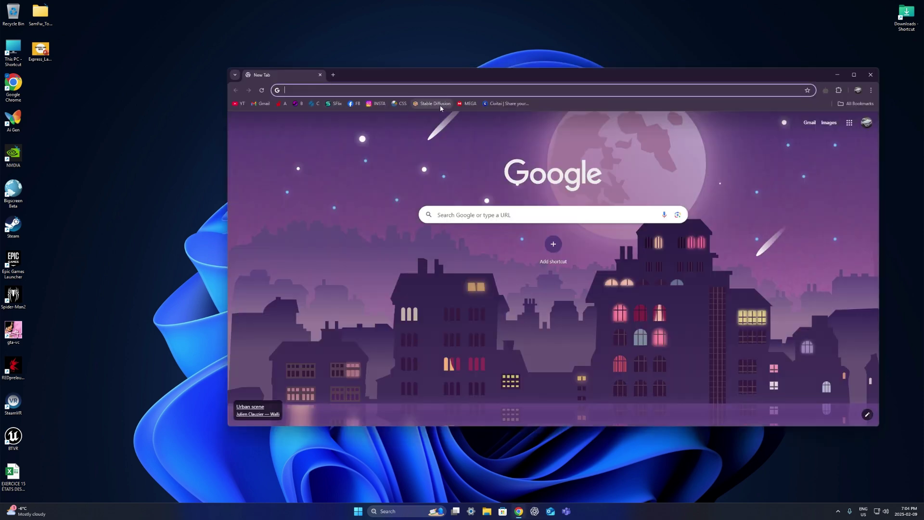
{"action": "left_click", "coordinate": [467, 103]}
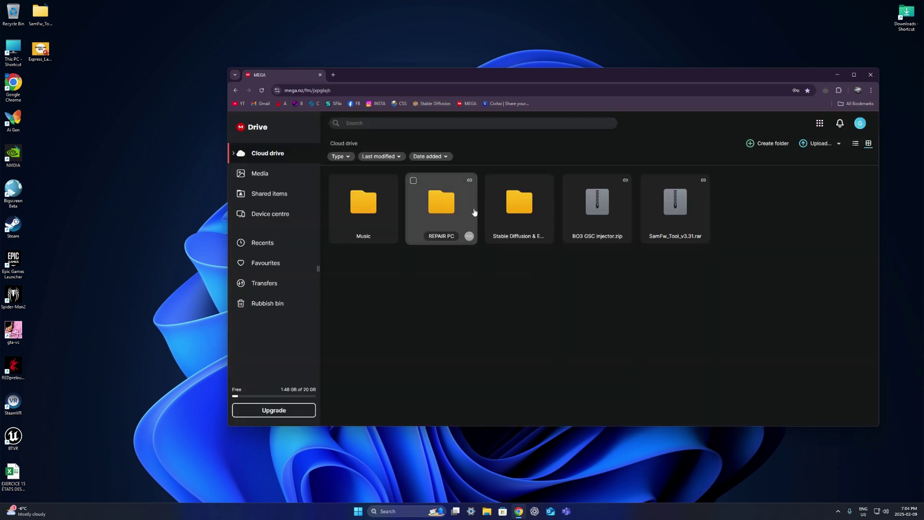
{"action": "double_click", "coordinate": [495, 207]}
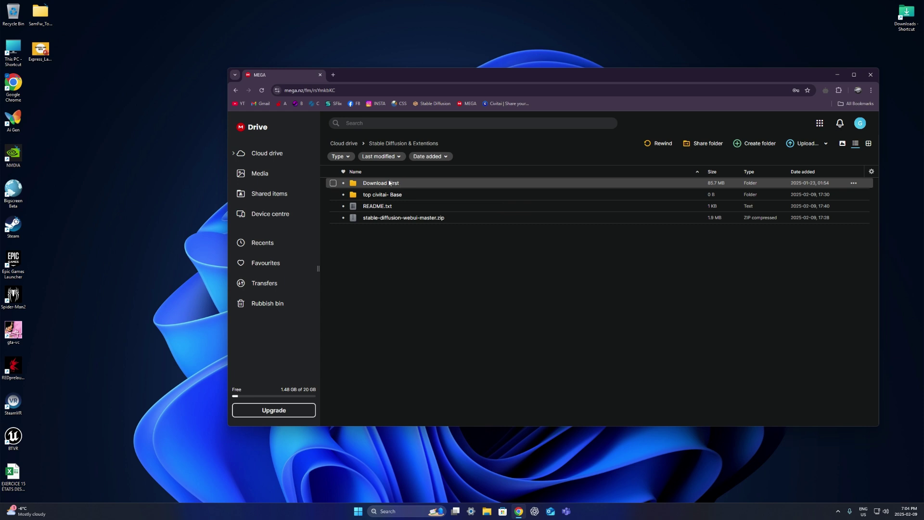
{"action": "double_click", "coordinate": [389, 184]}
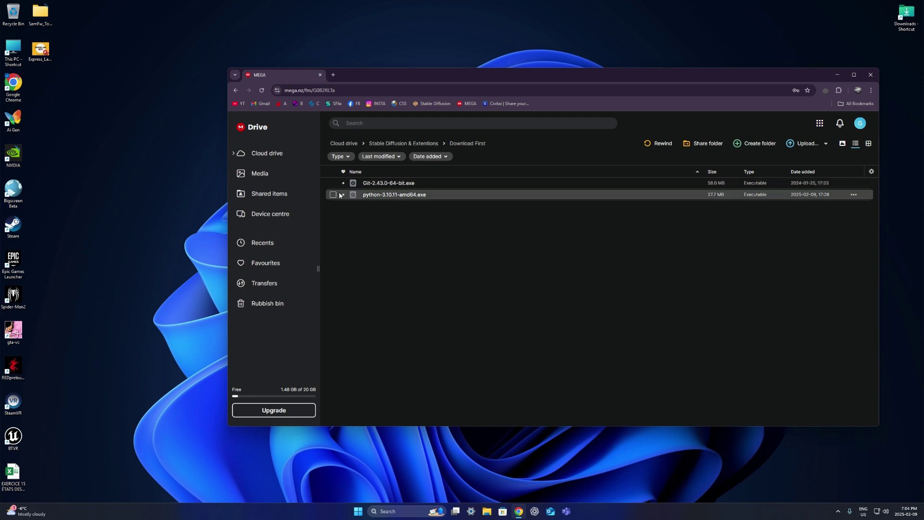
{"action": "left_click", "coordinate": [235, 90]}
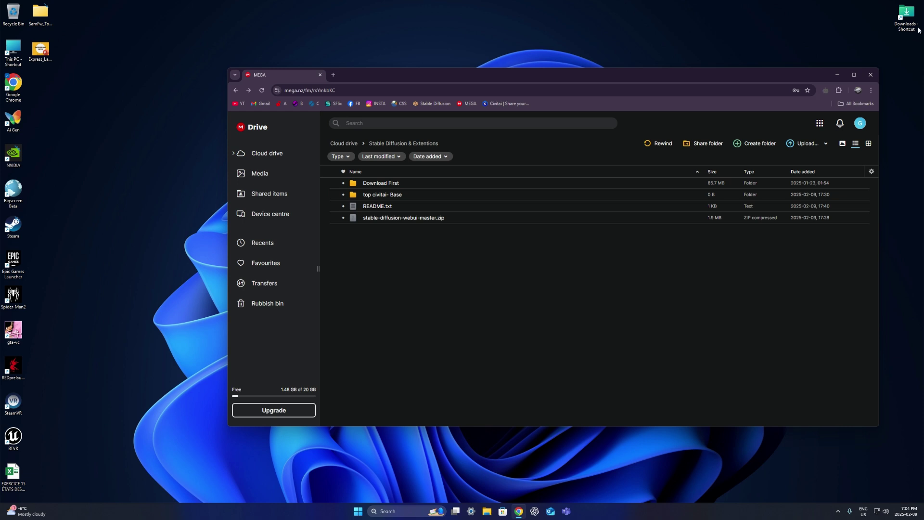
Switch to the Downloads folder in File Explorer and examine the Git-2.43.0-64-bit.exe and python-3.10.11-amd64.exe installers
{"action": "key", "text": "alt+Tab"}
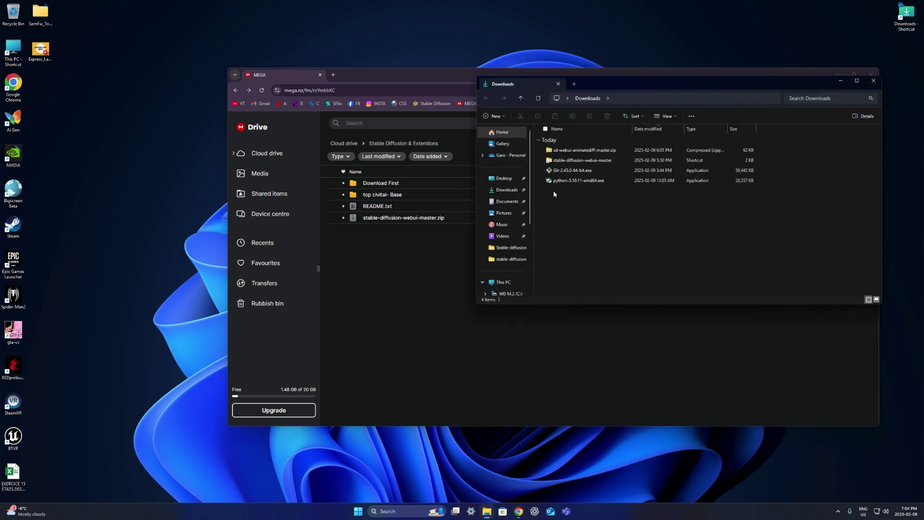
{"action": "left_click_drag", "start_coordinate": [553, 190], "coordinate": [580, 186]}
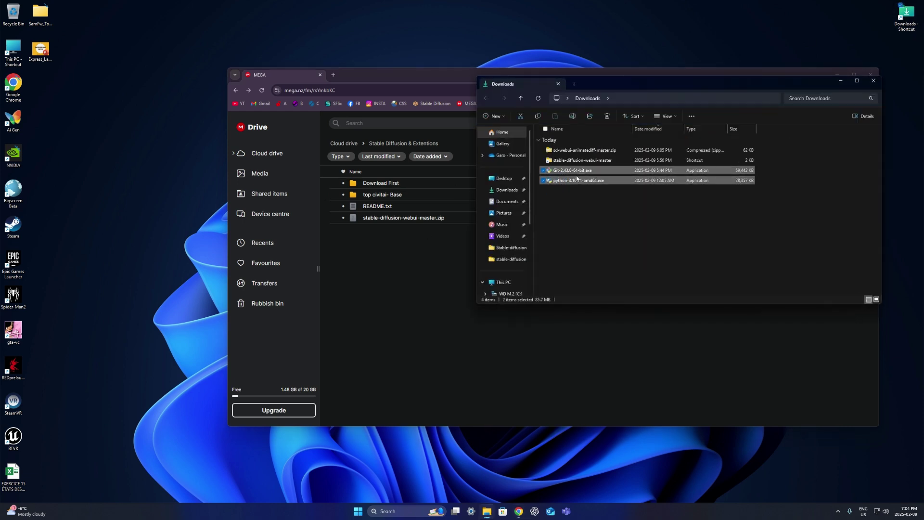
{"action": "left_click", "coordinate": [568, 211]}
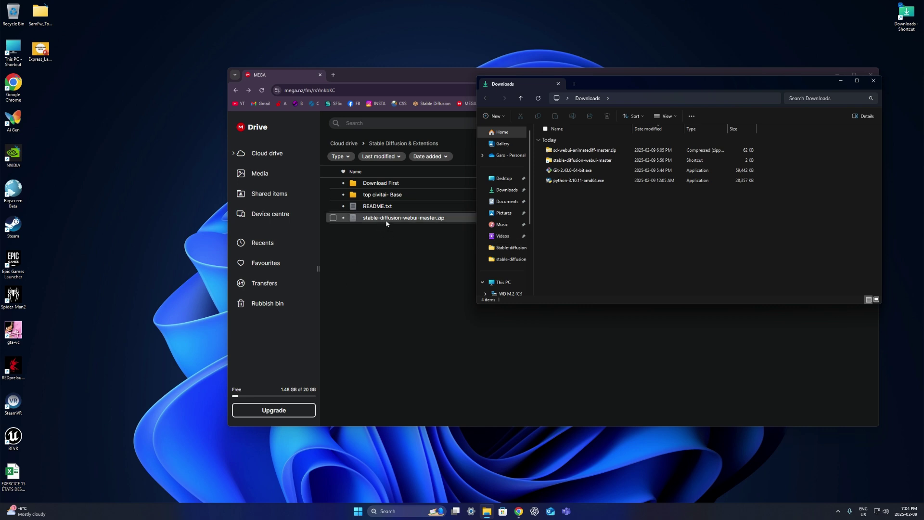
Open the models/Stable-diffusion folder through the stable-diffusion-webui-master shortcut and select the realisticVision checkpoint file
{"action": "right_click", "coordinate": [588, 161]}
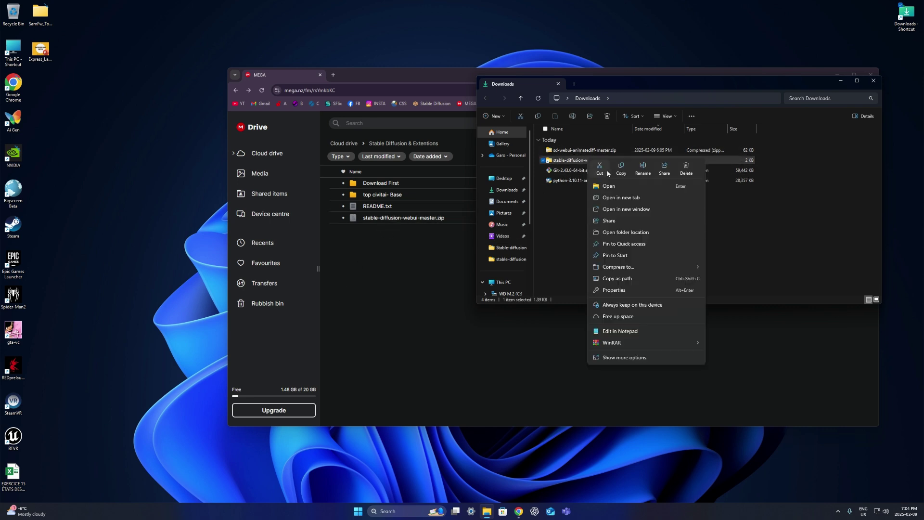
{"action": "left_click", "coordinate": [563, 201]}
{"action": "double_click", "coordinate": [570, 163]}
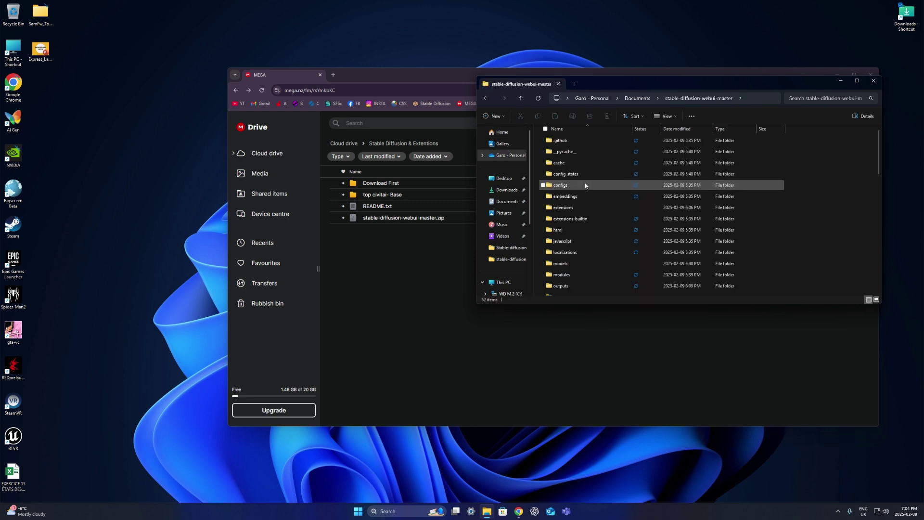
{"action": "scroll", "coordinate": [567, 228], "scroll_direction": "down", "scroll_amount": 1}
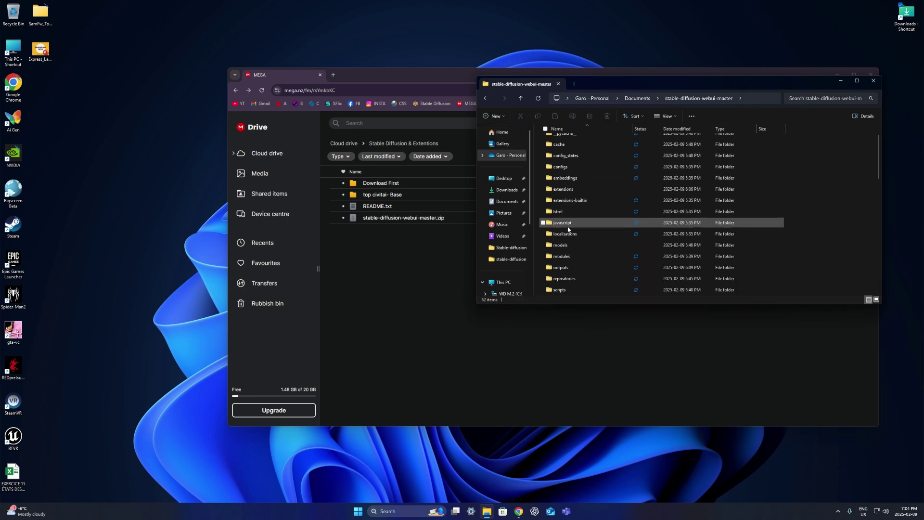
{"action": "double_click", "coordinate": [561, 245]}
{"action": "left_click", "coordinate": [568, 209]}
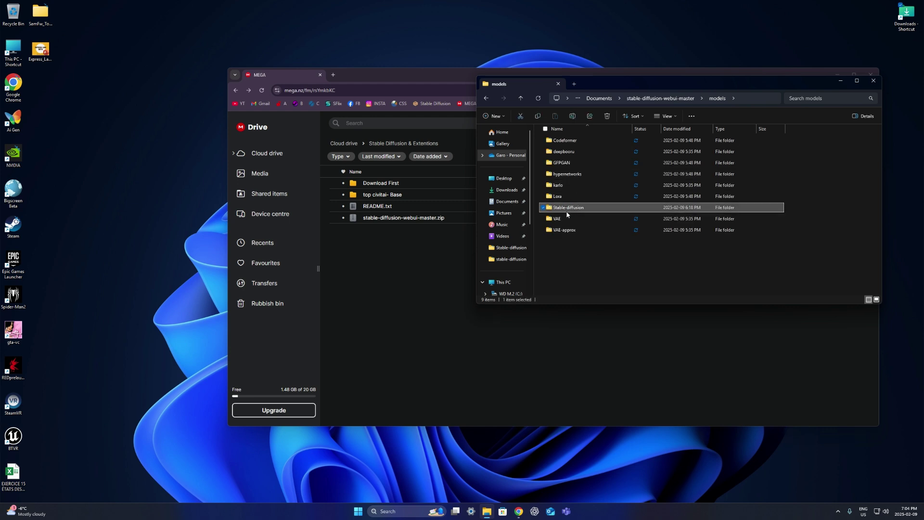
{"action": "double_click", "coordinate": [567, 212]}
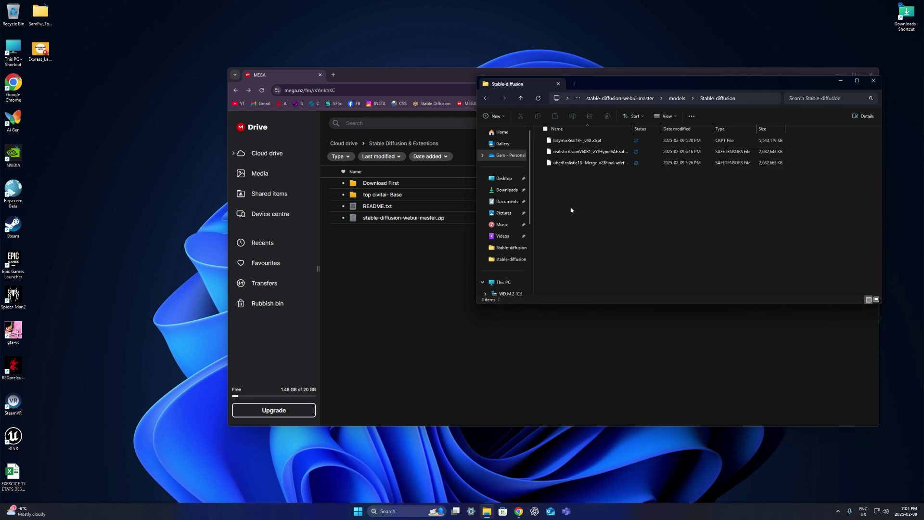
{"action": "left_click", "coordinate": [572, 153]}
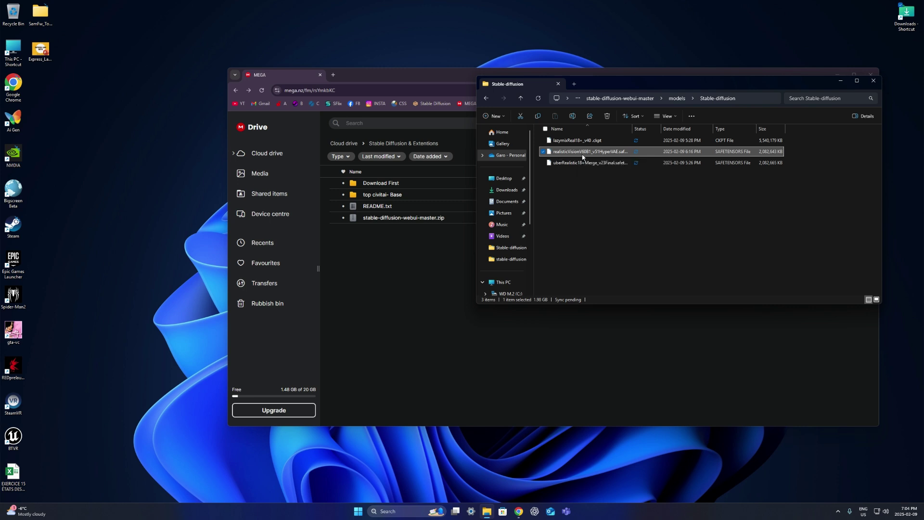
Switch to Chrome and view the Realistic Vision V6.0 B1 model page and sample images on Civitai, closing the browser when done
{"action": "left_click", "coordinate": [380, 82]}
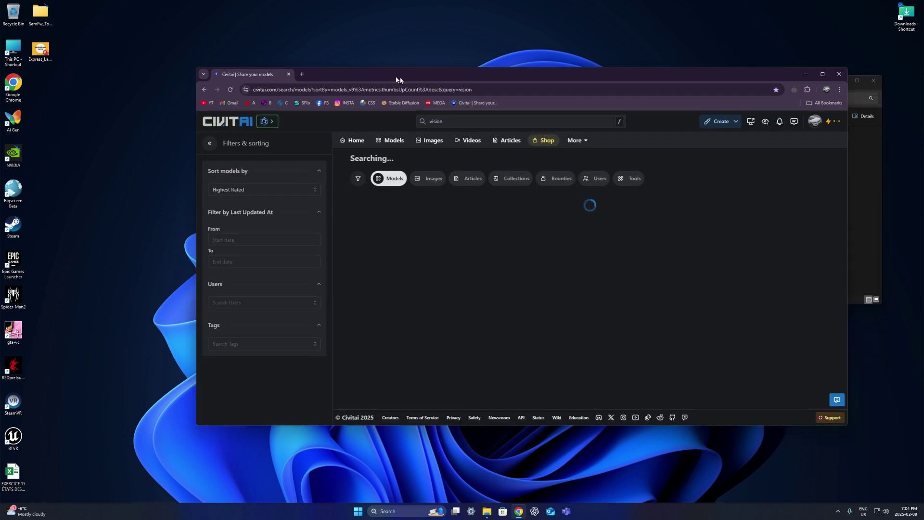
{"action": "left_click_drag", "start_coordinate": [399, 80], "coordinate": [222, 53]}
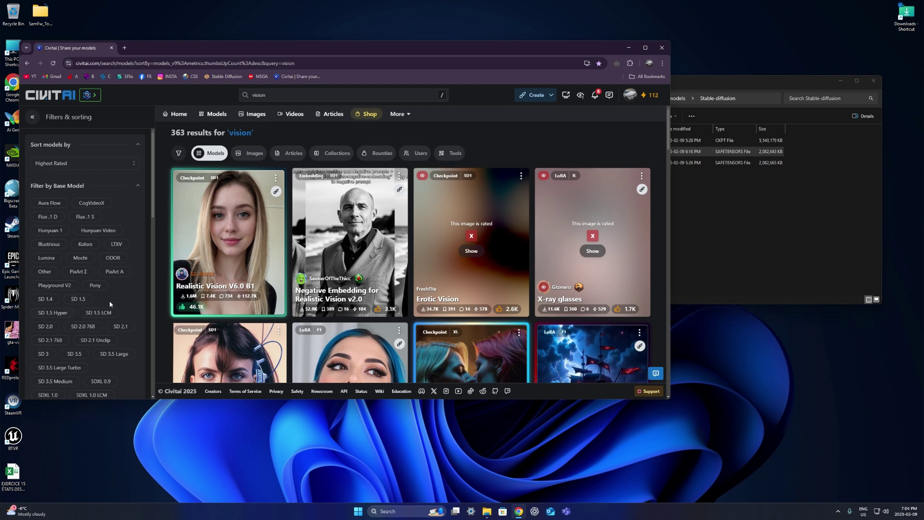
{"action": "left_click", "coordinate": [230, 249]}
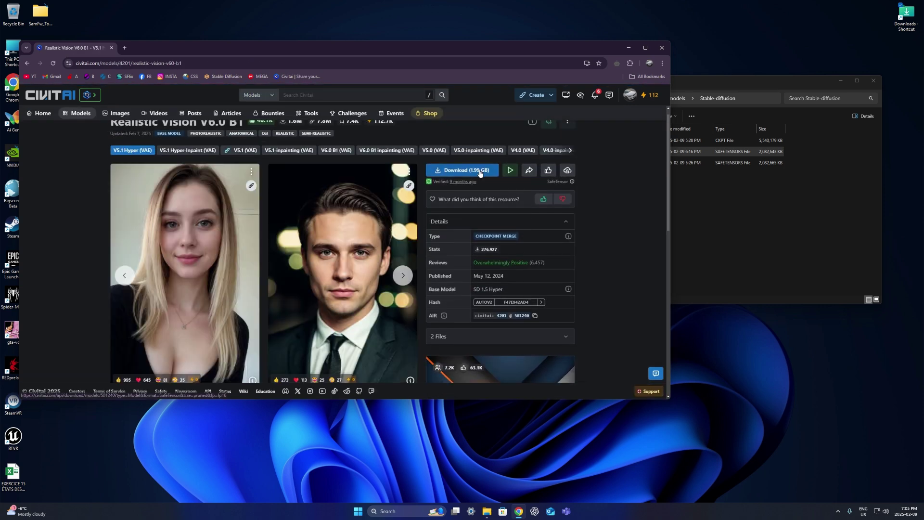
{"action": "left_click", "coordinate": [403, 275]}
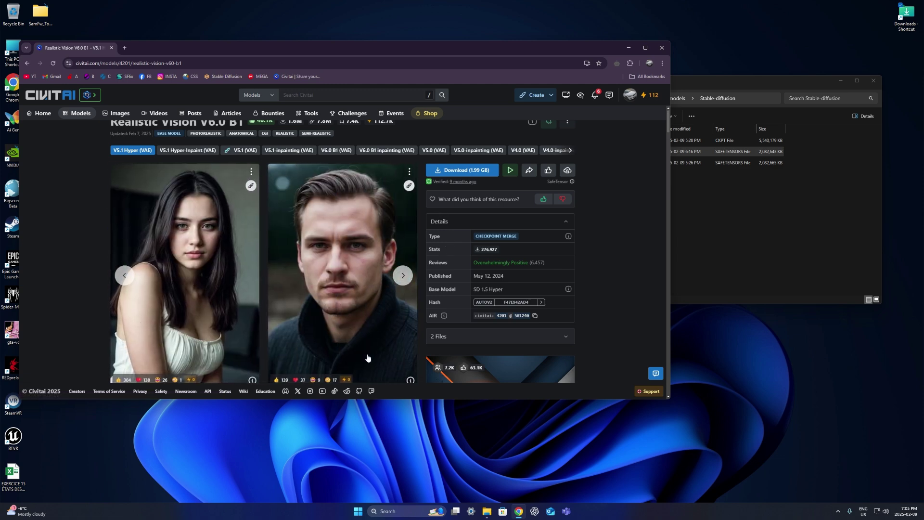
{"action": "left_click", "coordinate": [662, 48]}
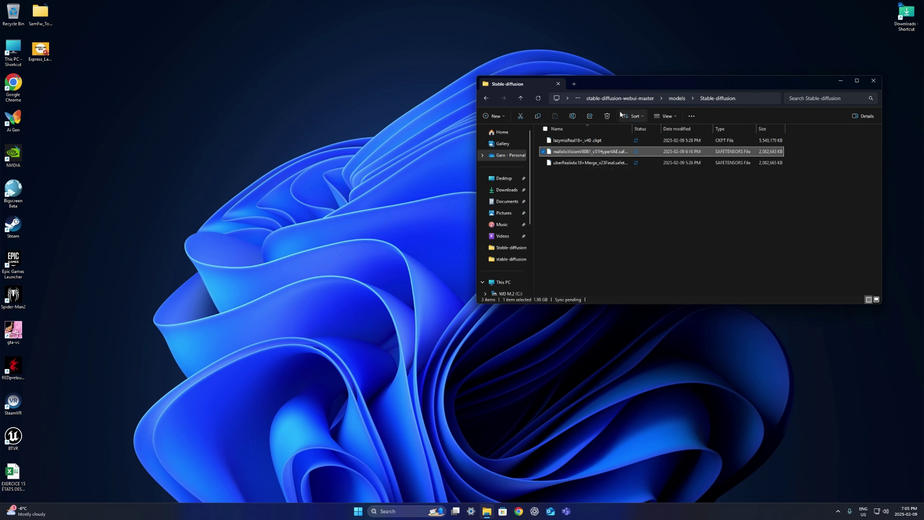
Return to the stable-diffusion-webui-master folder and run webui.bat to launch the Stable Diffusion web UI
{"action": "left_click", "coordinate": [620, 98]}
{"action": "scroll", "coordinate": [578, 216], "scroll_direction": "down", "scroll_amount": 10}
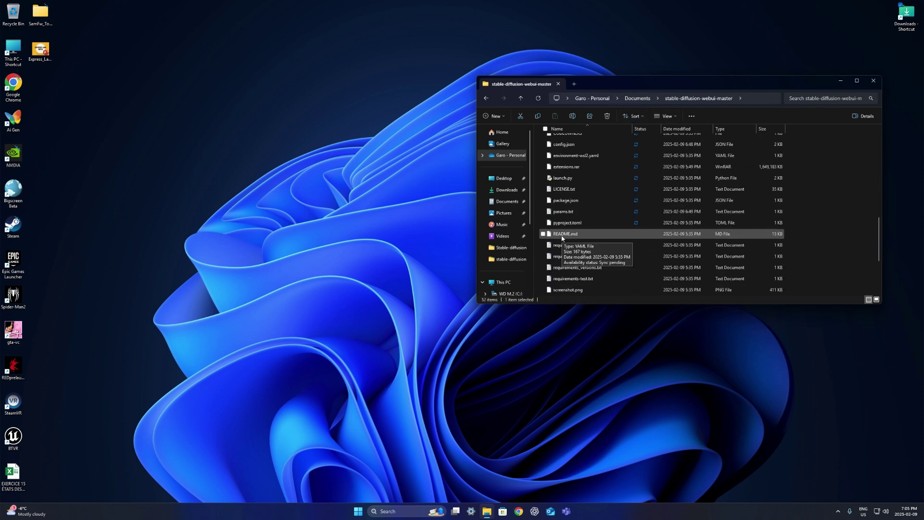
{"action": "scroll", "coordinate": [565, 237], "scroll_direction": "down", "scroll_amount": 3}
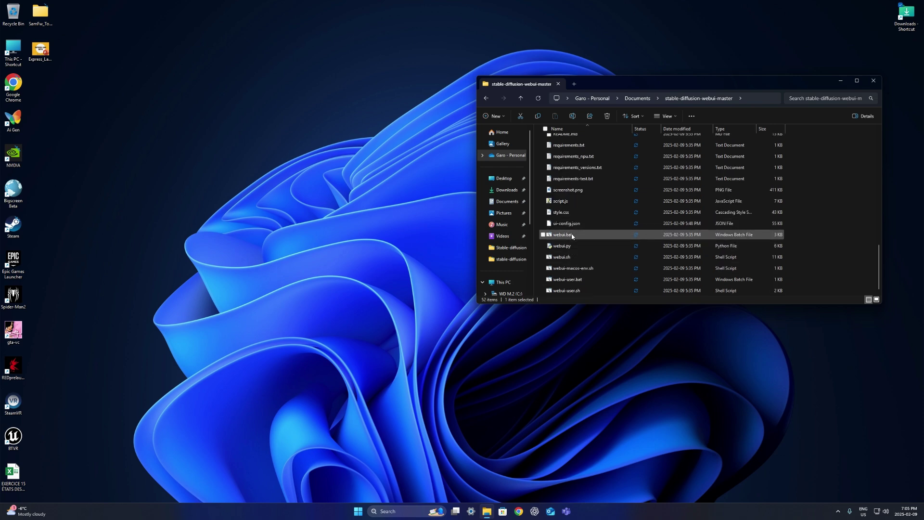
{"action": "left_click", "coordinate": [572, 235]}
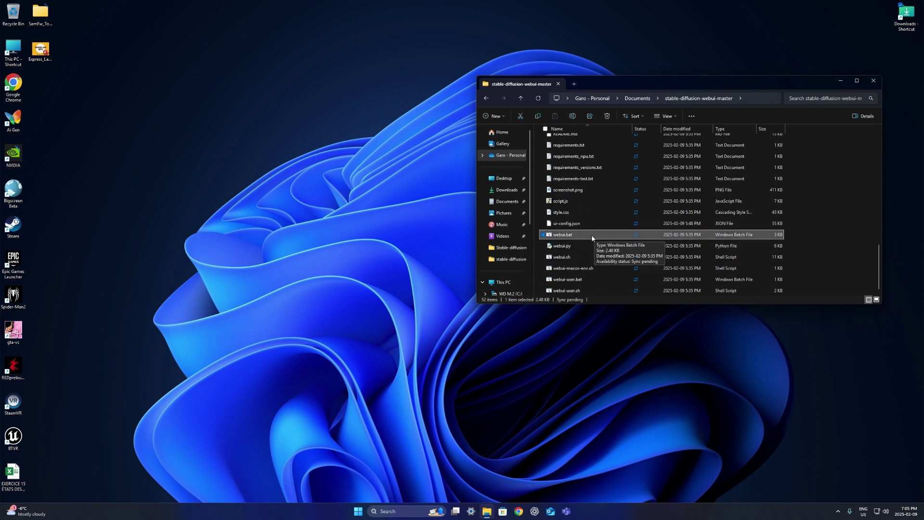
{"action": "right_click", "coordinate": [558, 239]}
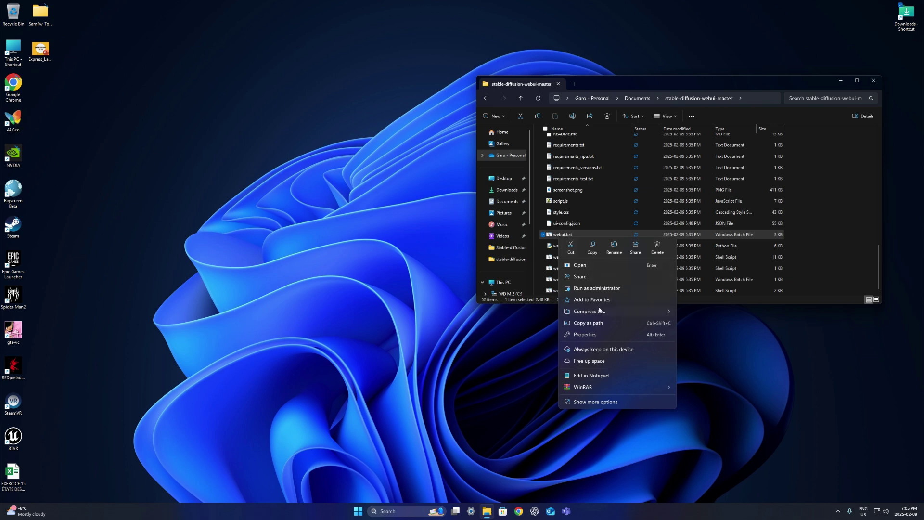
{"action": "left_click", "coordinate": [801, 250]}
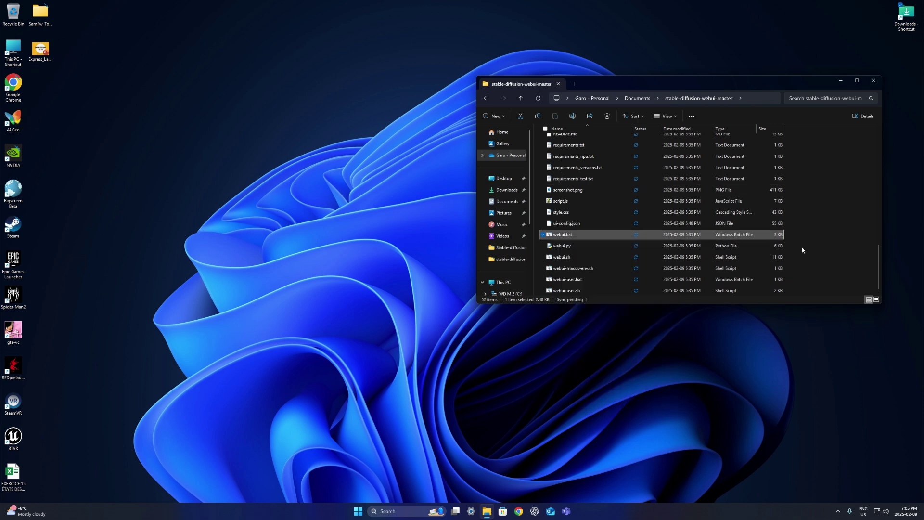
{"action": "key", "text": "Return"}
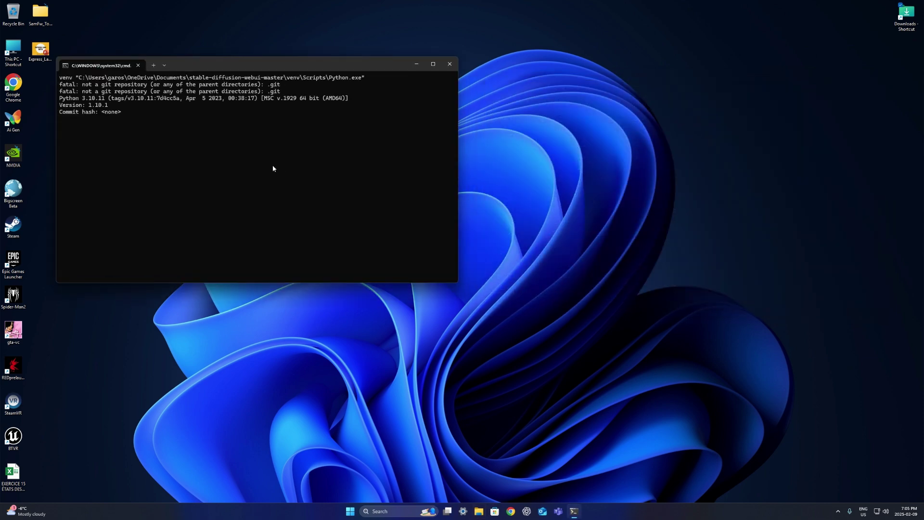
Clear the workspace around the Stable Diffusion browser window by closing the Downloads window and minimizing the console
{"action": "double_click", "coordinate": [909, 34]}
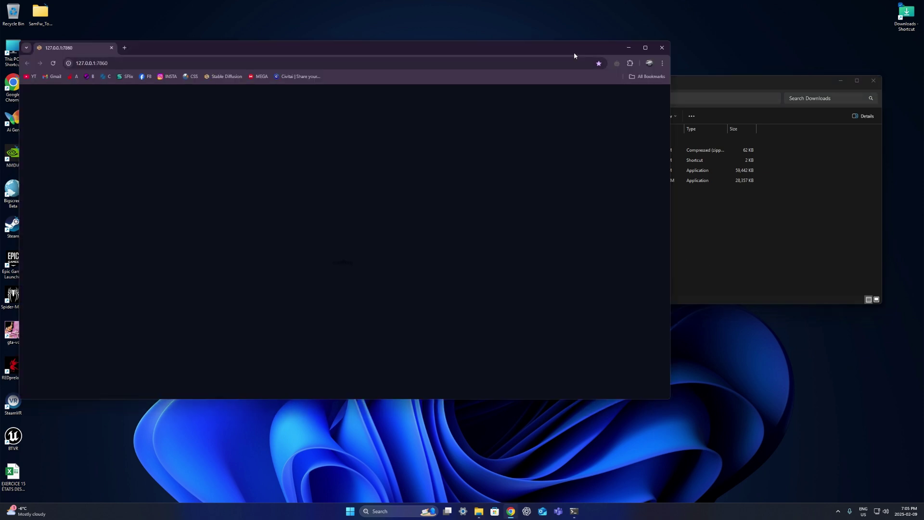
{"action": "left_click", "coordinate": [874, 80]}
{"action": "left_click_drag", "start_coordinate": [435, 46], "coordinate": [513, 44]}
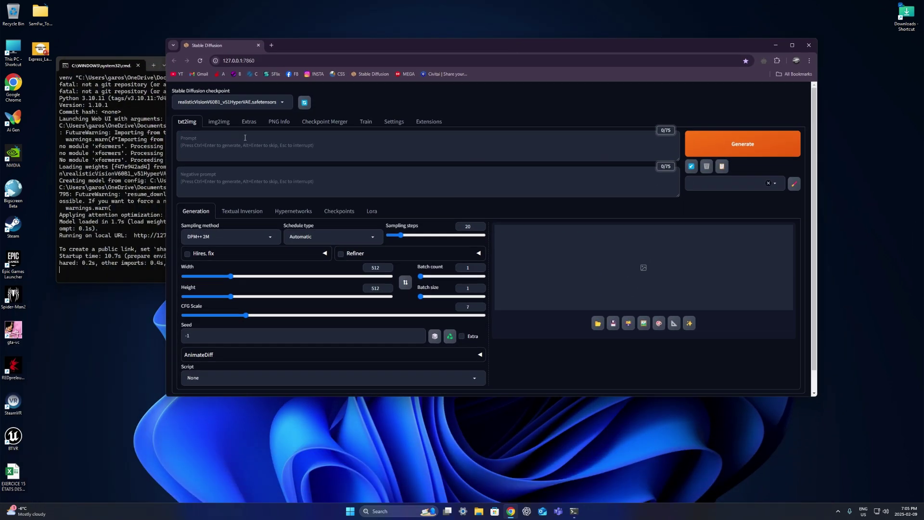
{"action": "left_click_drag", "start_coordinate": [108, 167], "coordinate": [99, 167]}
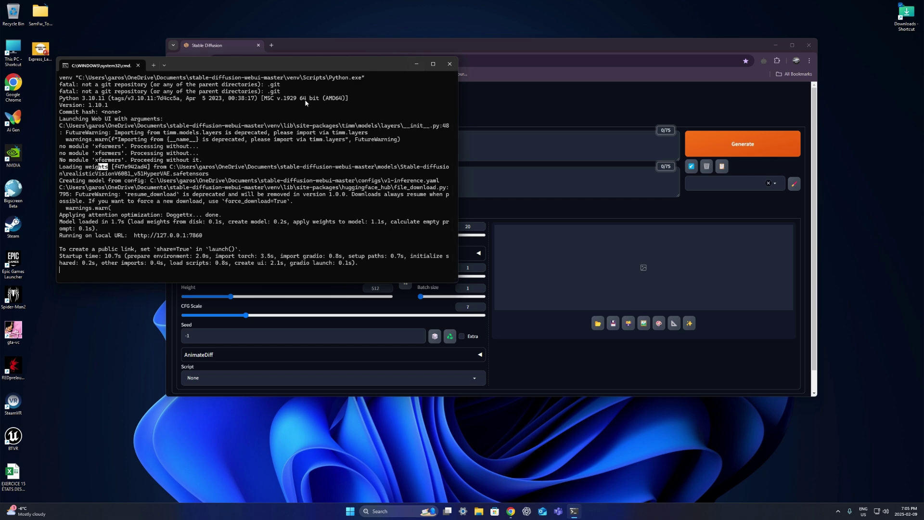
{"action": "left_click", "coordinate": [415, 65]}
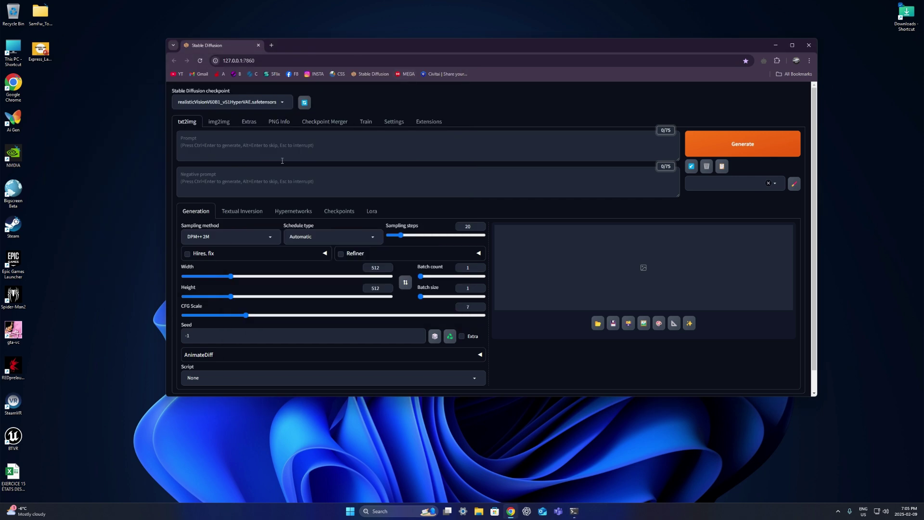
Review the installed extensions of the web UI and return to the txt2img prompt fields
{"action": "left_click", "coordinate": [428, 121]}
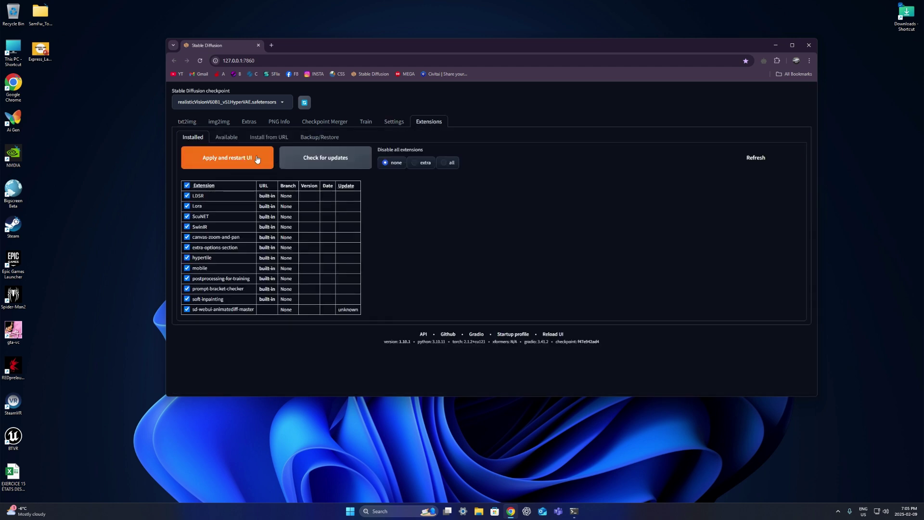
{"action": "left_click", "coordinate": [194, 125]}
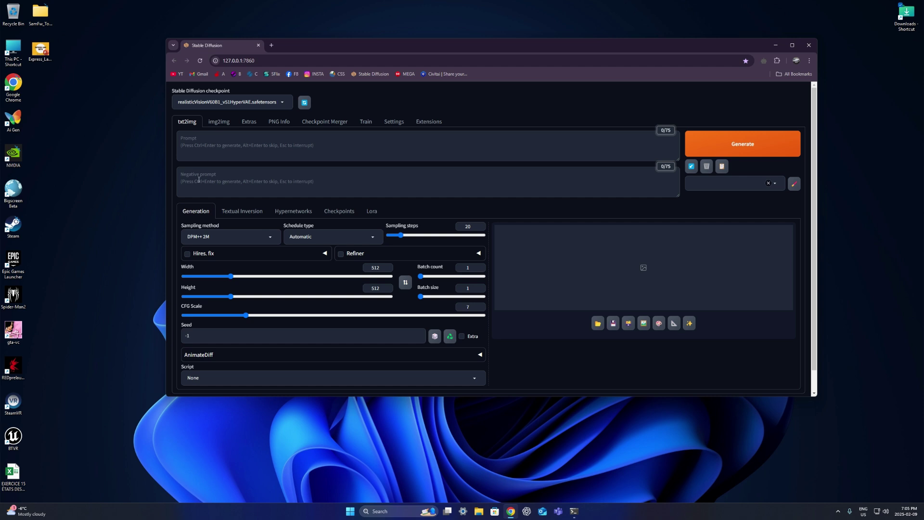
{"action": "left_click", "coordinate": [182, 176]}
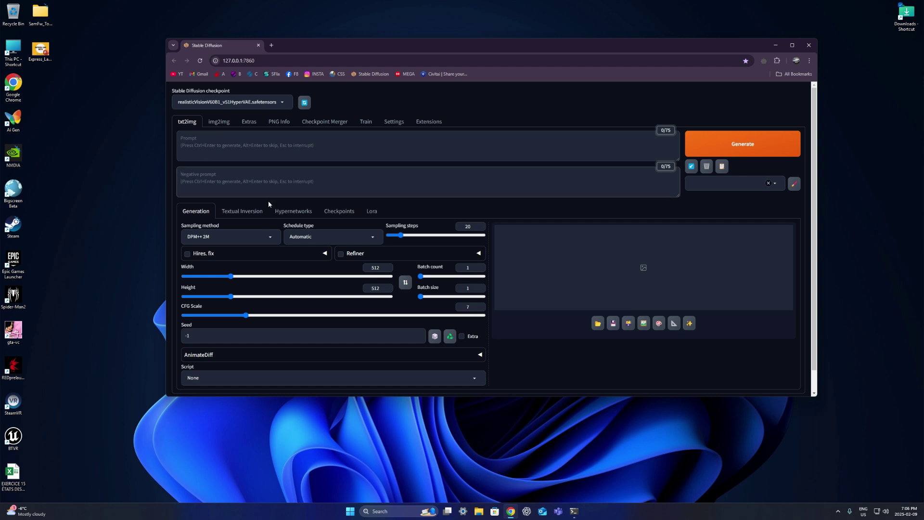
{"action": "left_click", "coordinate": [267, 148]}
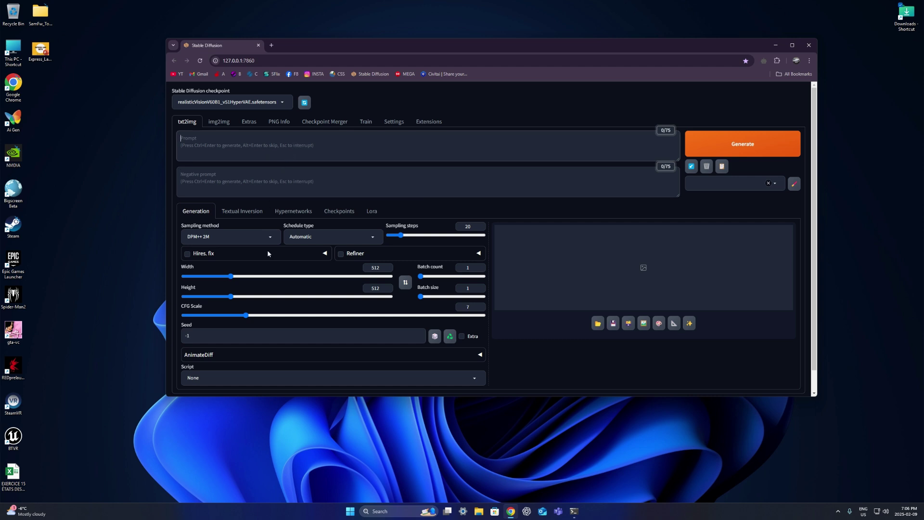
Check the available motion modules in the AnimateDiff settings and collapse the section again
{"action": "left_click", "coordinate": [188, 356]}
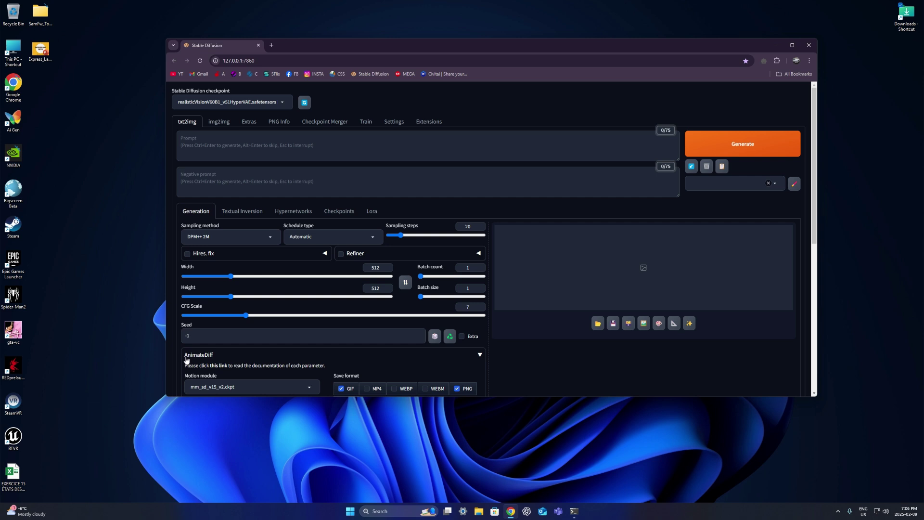
{"action": "left_click", "coordinate": [206, 386]}
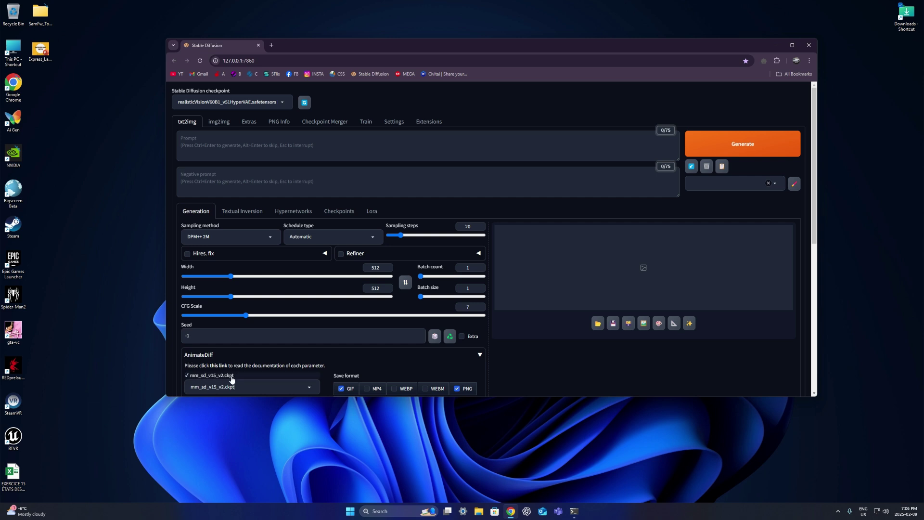
{"action": "left_click", "coordinate": [219, 358]}
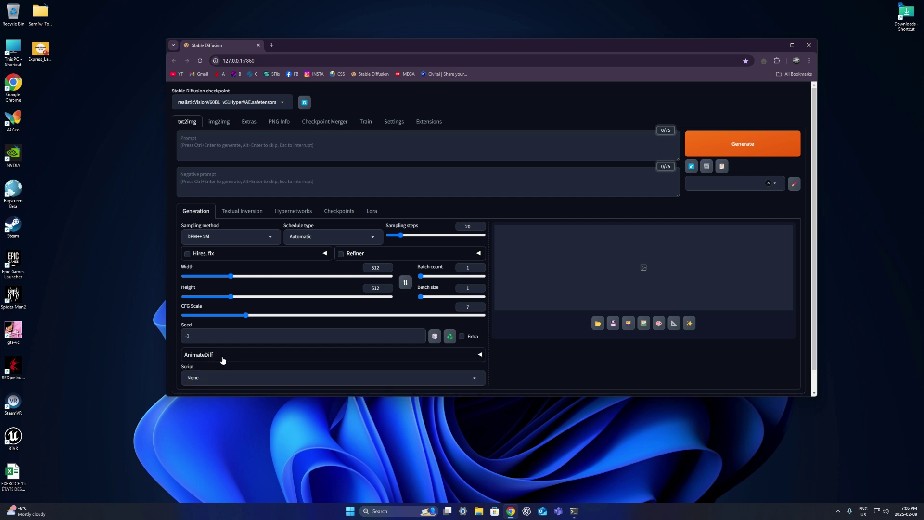
Review the frame count and save format options of AnimateDiff, enable AnimateDiff, and collapse its settings
{"action": "left_click", "coordinate": [222, 360]}
{"action": "scroll", "coordinate": [221, 342], "scroll_direction": "down", "scroll_amount": 2}
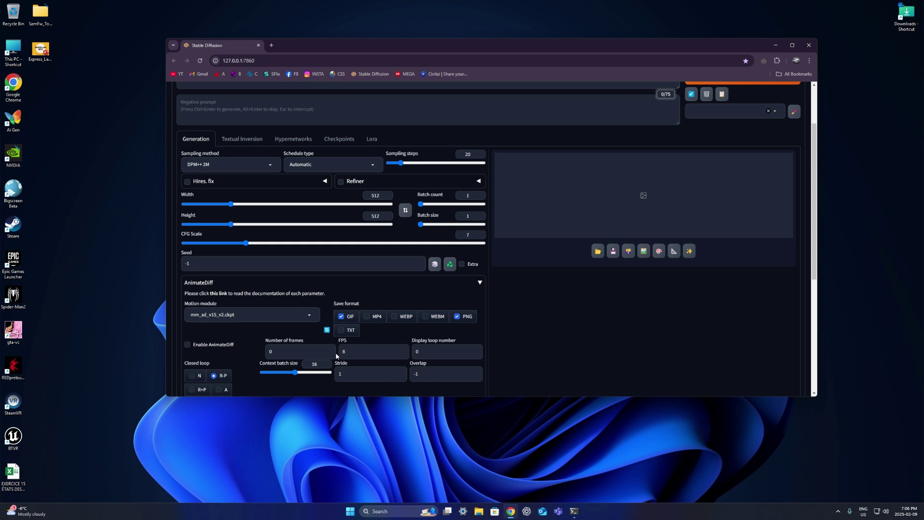
{"action": "left_click", "coordinate": [305, 352]}
{"action": "scroll", "coordinate": [363, 341], "scroll_direction": "up", "scroll_amount": 2}
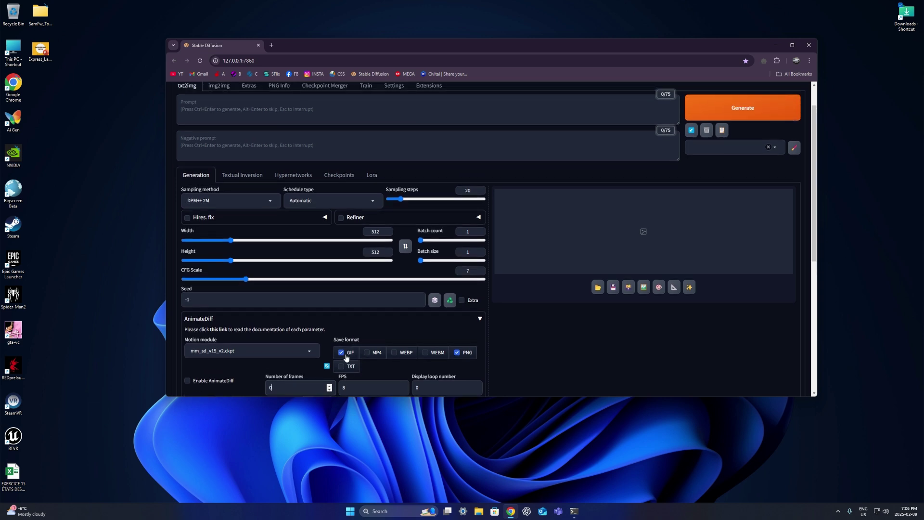
{"action": "scroll", "coordinate": [326, 348], "scroll_direction": "down", "scroll_amount": 1}
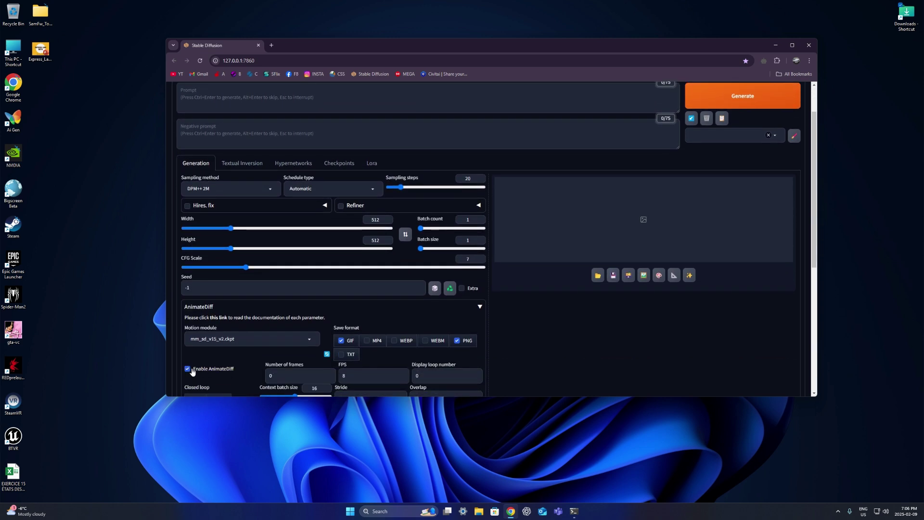
{"action": "left_click", "coordinate": [226, 306]}
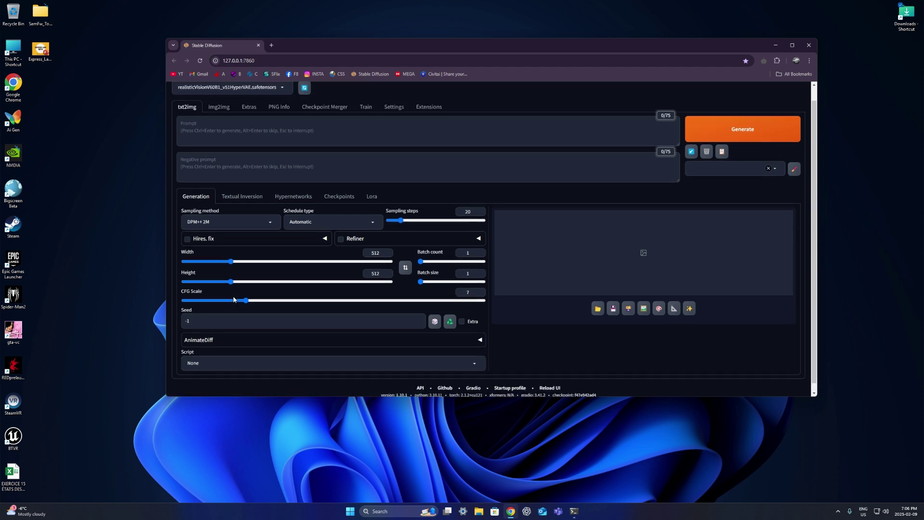
Switch the Stable Diffusion checkpoint to lazymixReal18+_v40 .ckpt and view the list of available checkpoints
{"action": "left_click", "coordinate": [245, 141]}
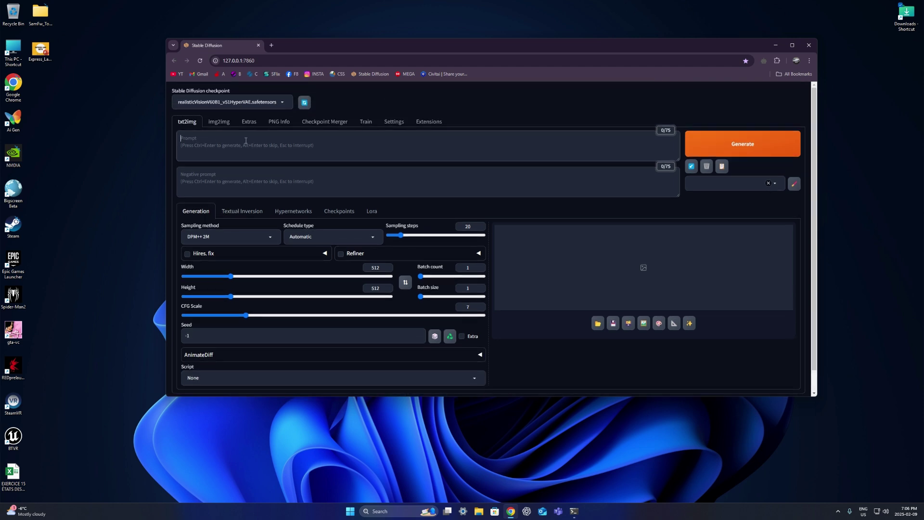
{"action": "left_click", "coordinate": [193, 102]}
{"action": "left_click", "coordinate": [187, 114]}
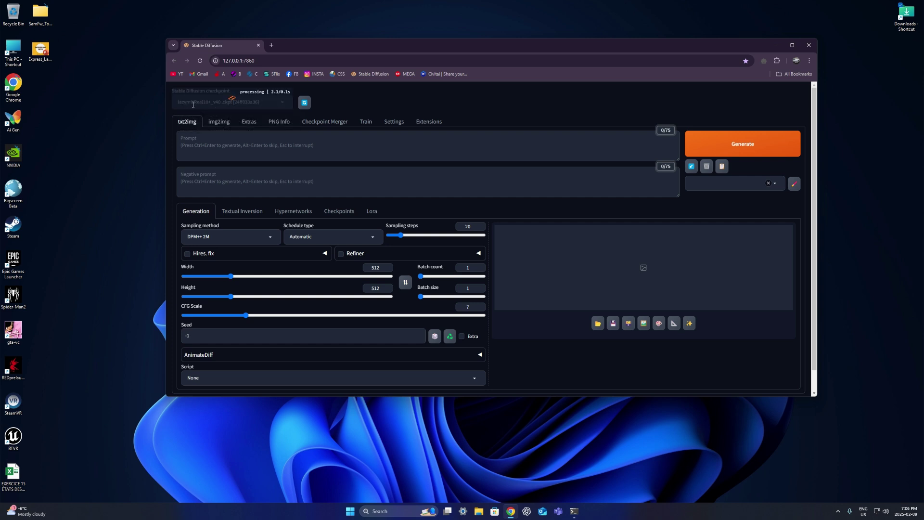
{"action": "left_click", "coordinate": [183, 103]}
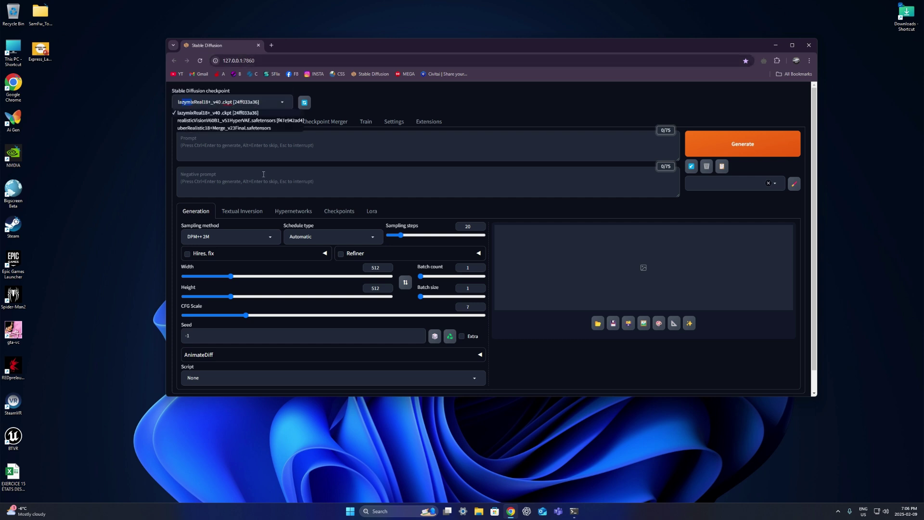
View the Civitai model search results for "vision" and return to the Stable Diffusion prompt field
{"action": "left_click", "coordinate": [448, 73]}
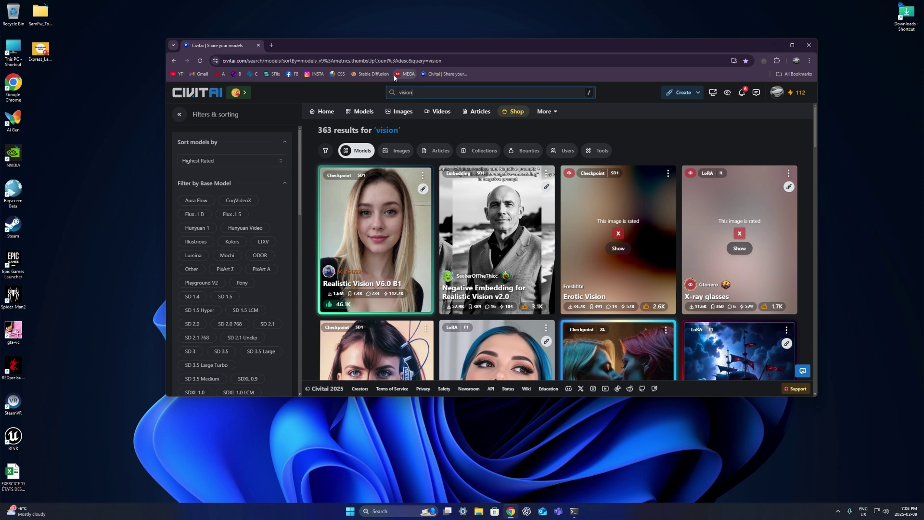
{"action": "left_click", "coordinate": [371, 74]}
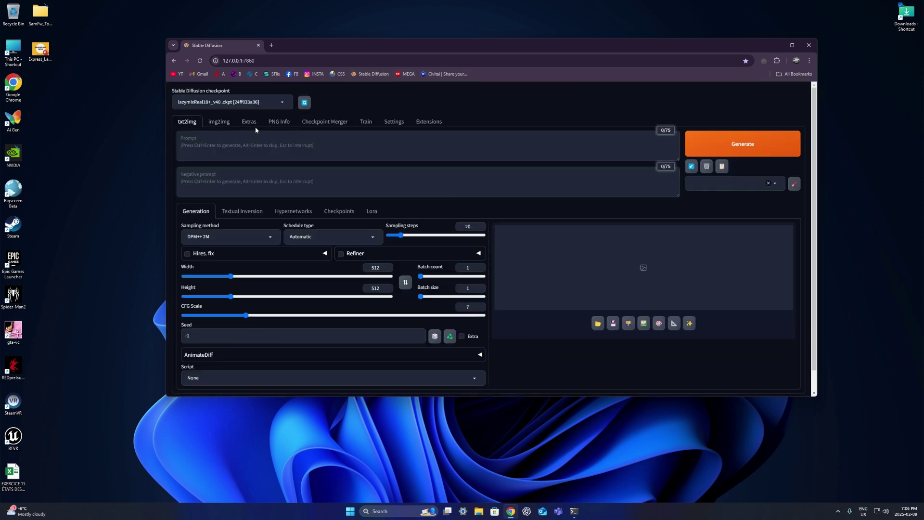
{"action": "left_click", "coordinate": [263, 142]}
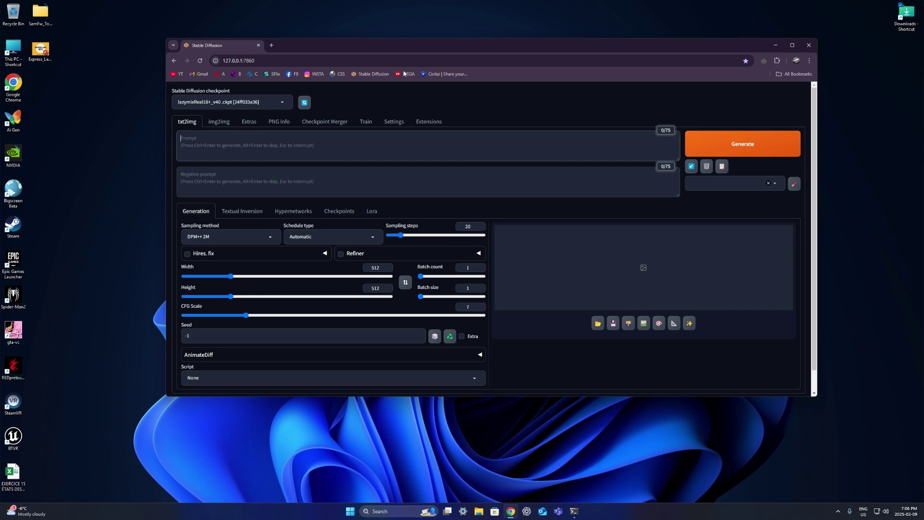
Reposition the browser window, bring up the web UI's console to view its output, and minimize the console
{"action": "left_click_drag", "start_coordinate": [401, 67], "coordinate": [374, 71]}
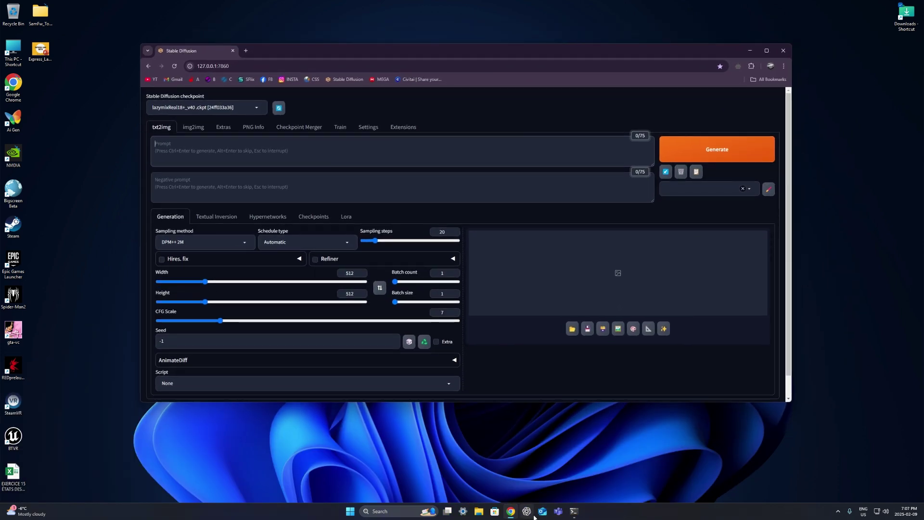
{"action": "left_click", "coordinate": [574, 511]}
{"action": "left_click", "coordinate": [184, 116]}
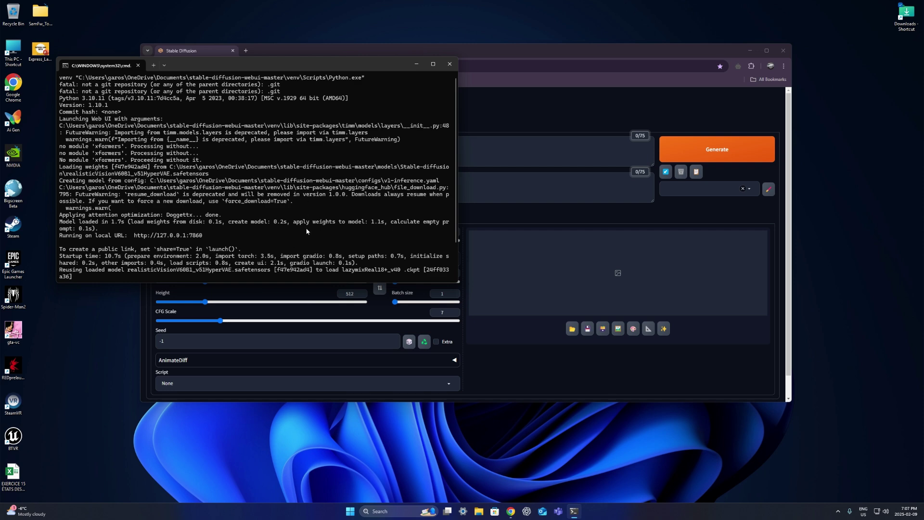
{"action": "left_click_drag", "start_coordinate": [374, 66], "coordinate": [319, 98]}
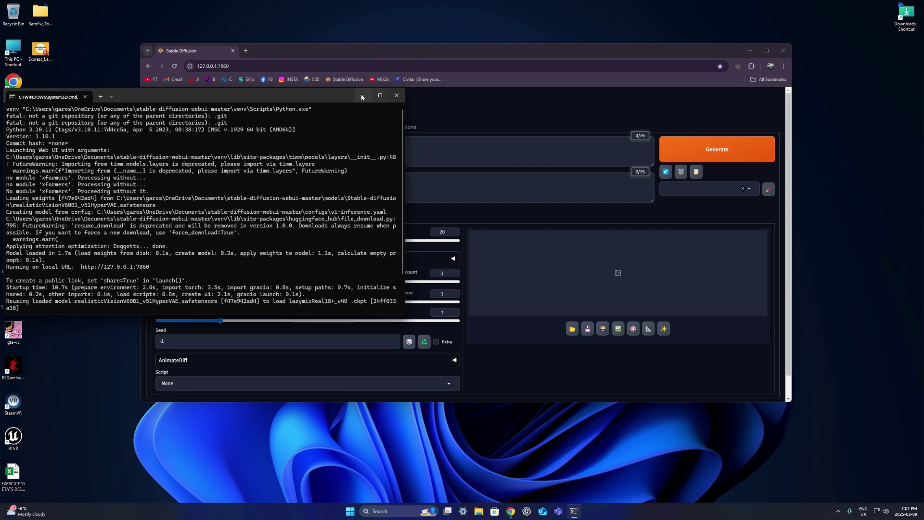
{"action": "left_click", "coordinate": [362, 95]}
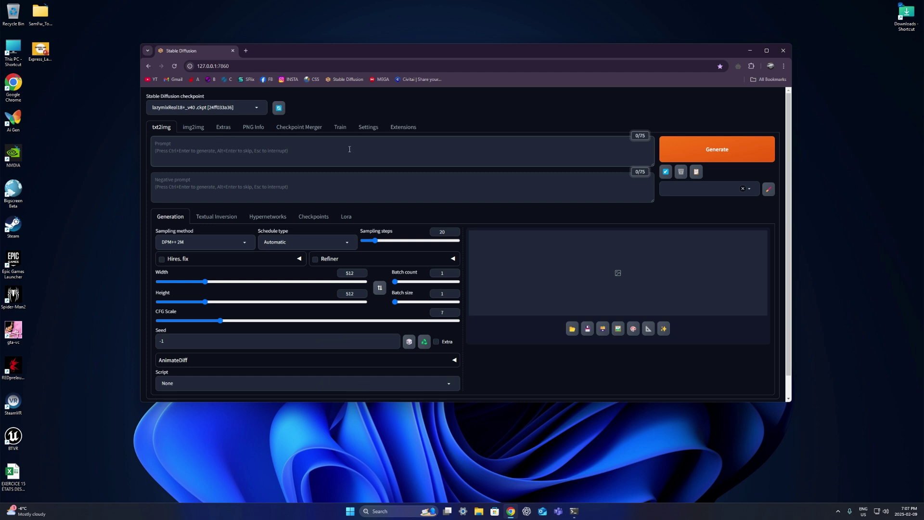
Look over the installed extensions of the web UI again and return to the txt2img page
{"action": "left_click", "coordinate": [403, 127]}
{"action": "left_click", "coordinate": [161, 127]}
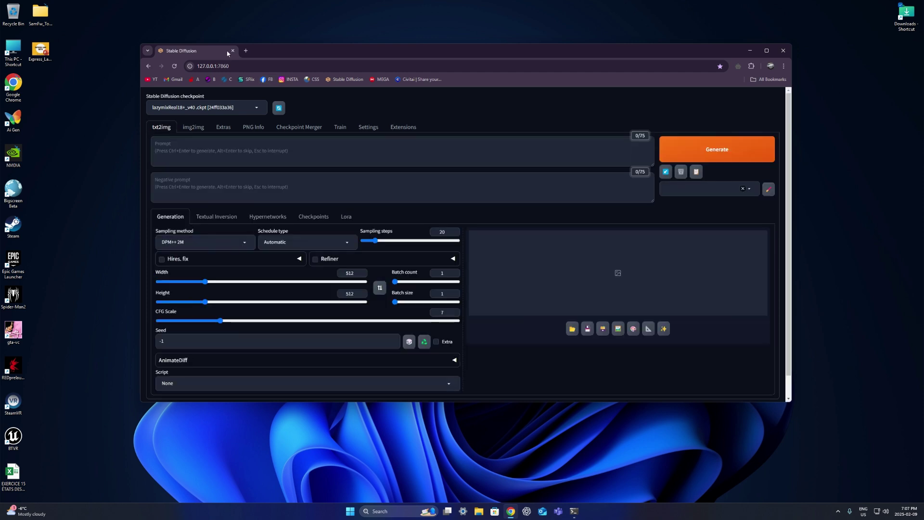
{"action": "left_click", "coordinate": [282, 162]}
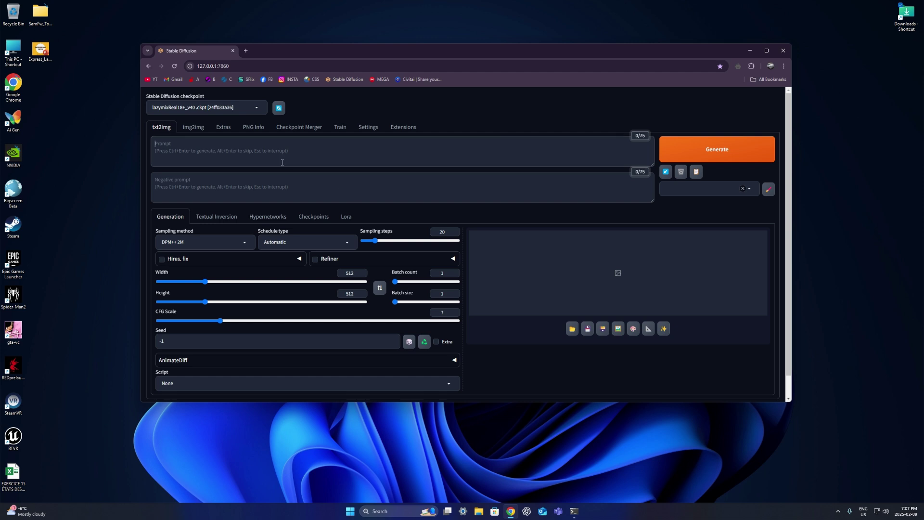
{"action": "left_click", "coordinate": [402, 127]}
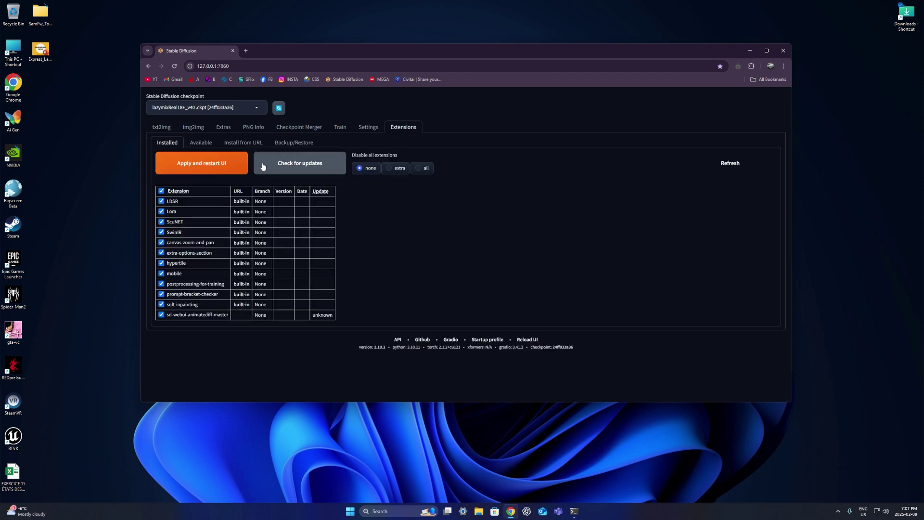
{"action": "left_click", "coordinate": [163, 128]}
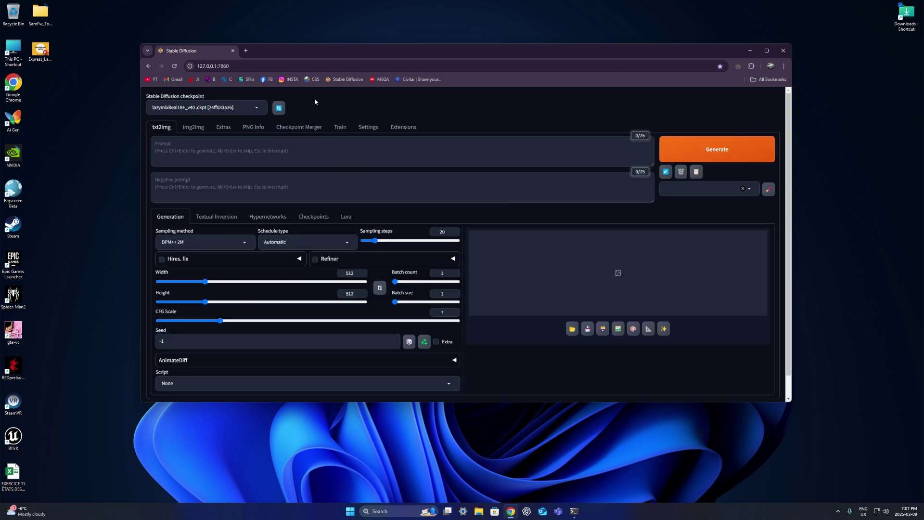
View the Urban VPN browser extension and dismiss its popup without connecting
{"action": "left_click", "coordinate": [736, 67]}
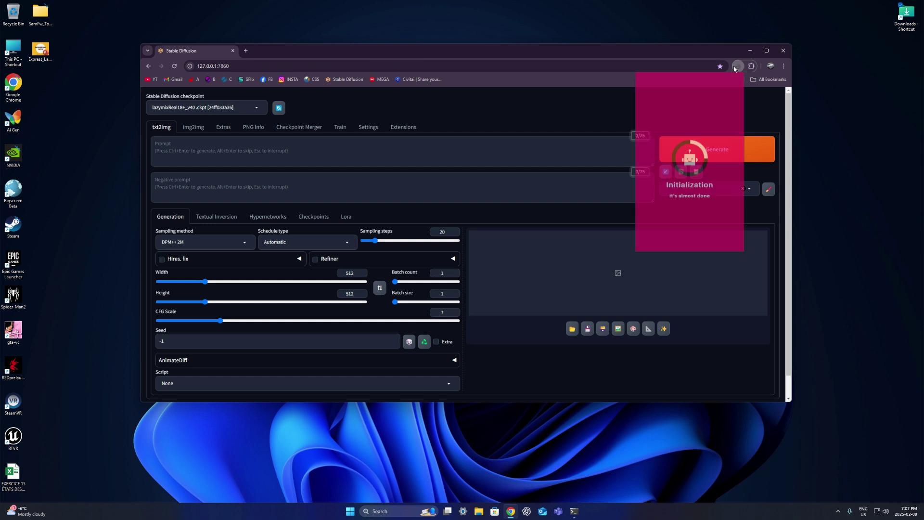
{"action": "left_click", "coordinate": [591, 63]}
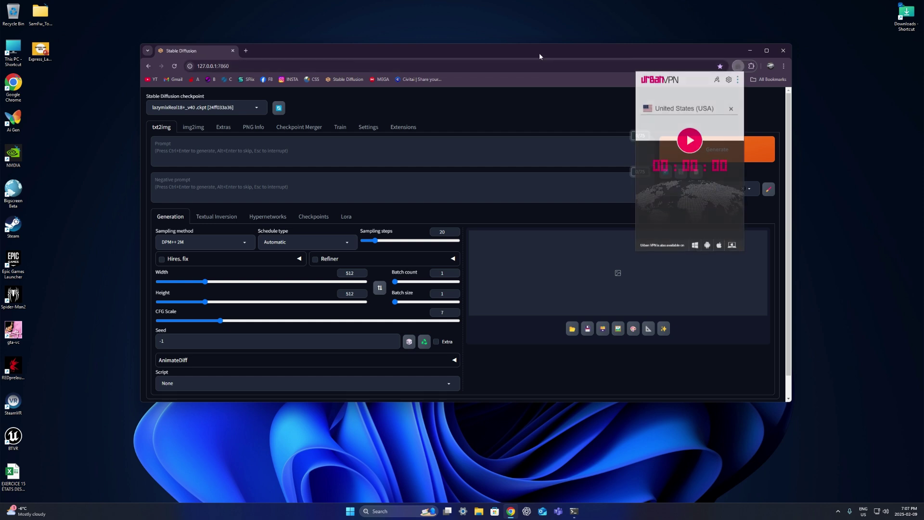
Look through the virus and threat protection settings and the ransomware protection page in Windows Security, closing it when done
{"action": "left_click", "coordinate": [838, 511]}
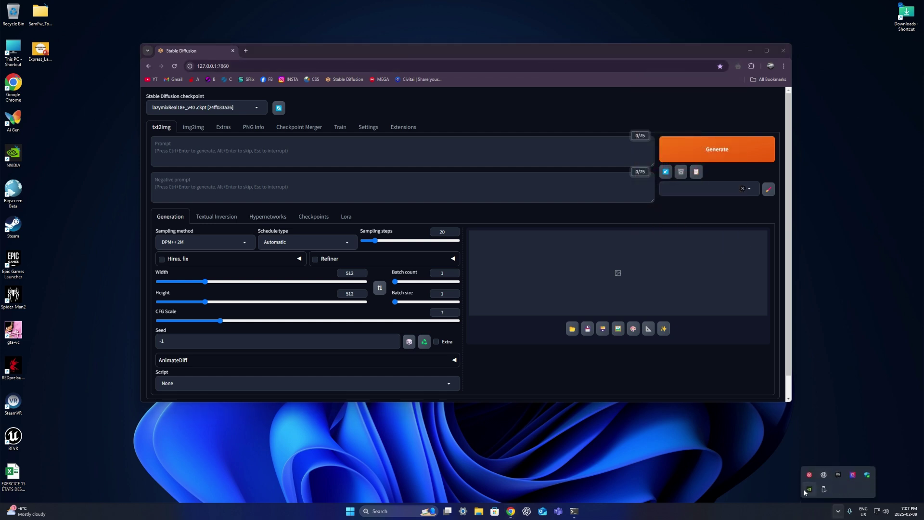
{"action": "left_click", "coordinate": [866, 475]}
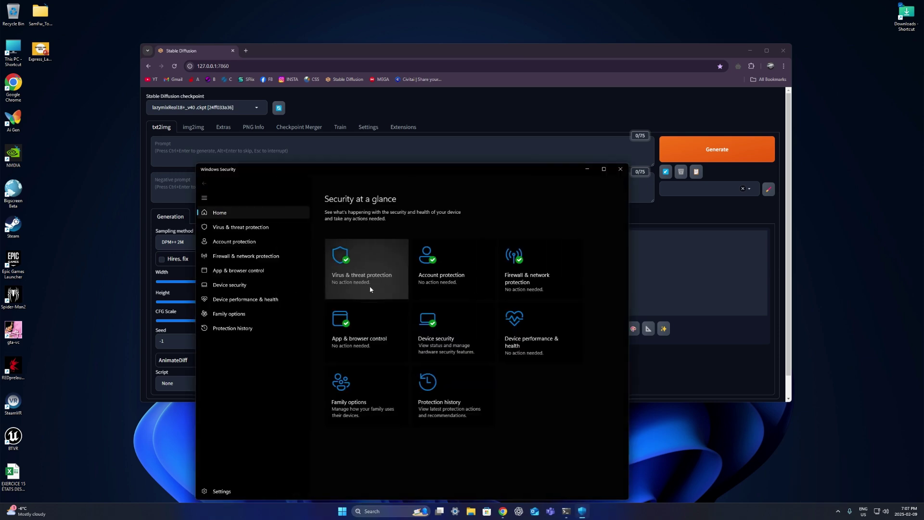
{"action": "left_click", "coordinate": [358, 289]}
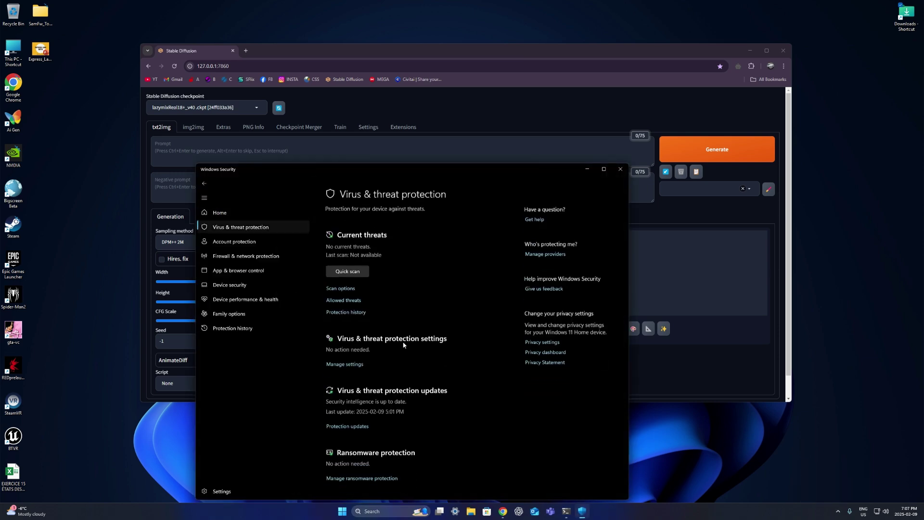
{"action": "left_click", "coordinate": [356, 297]}
{"action": "left_click", "coordinate": [204, 184]}
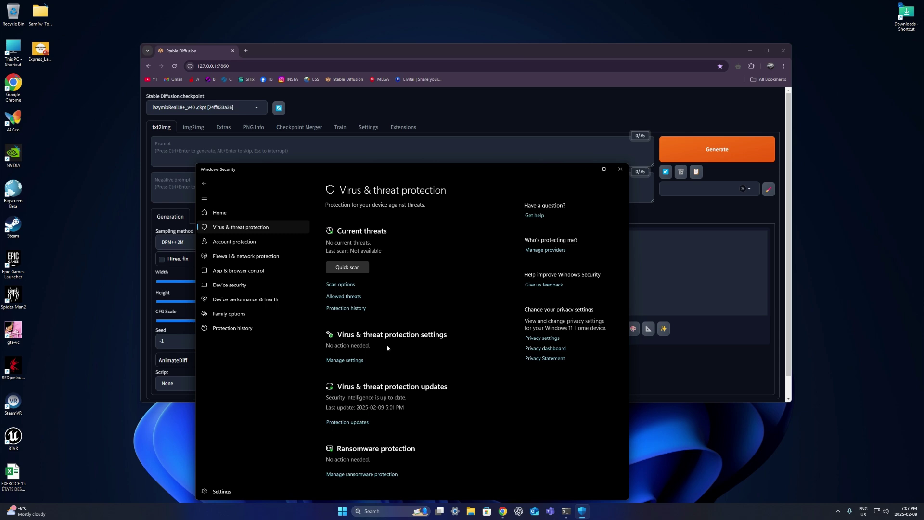
{"action": "left_click", "coordinate": [345, 360]}
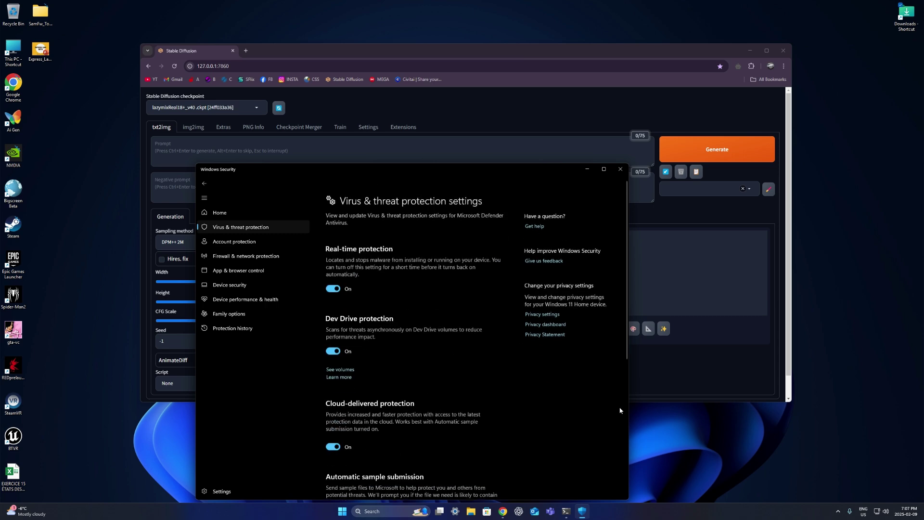
{"action": "scroll", "coordinate": [491, 412], "scroll_direction": "down", "scroll_amount": 6}
{"action": "left_click", "coordinate": [343, 418]}
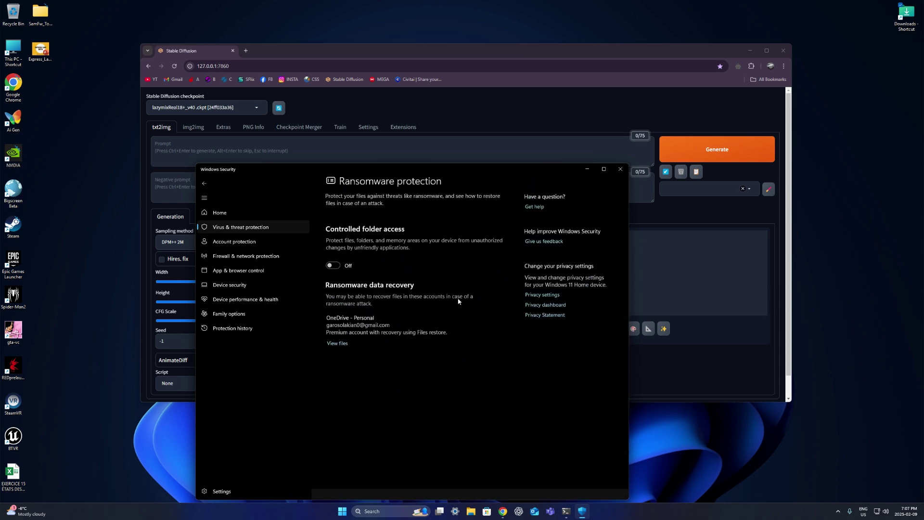
{"action": "left_click", "coordinate": [621, 169]}
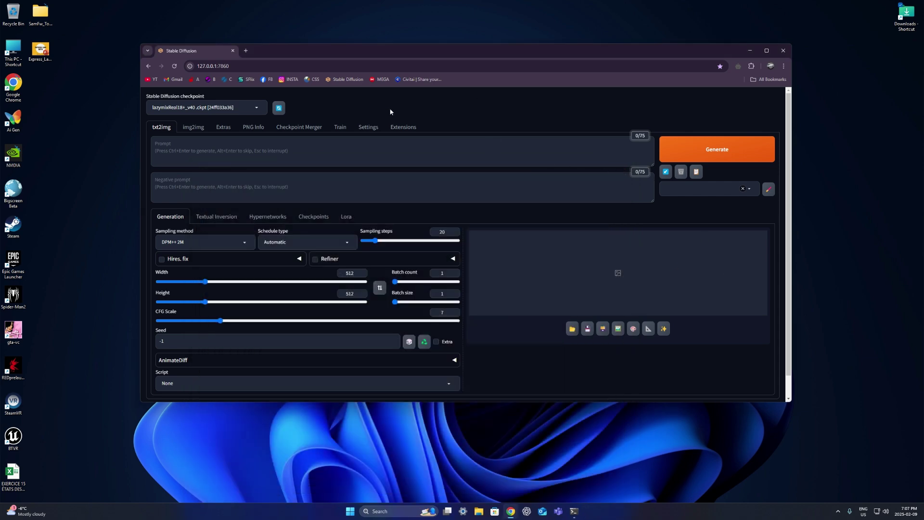
{"action": "right_click", "coordinate": [93, 130]}
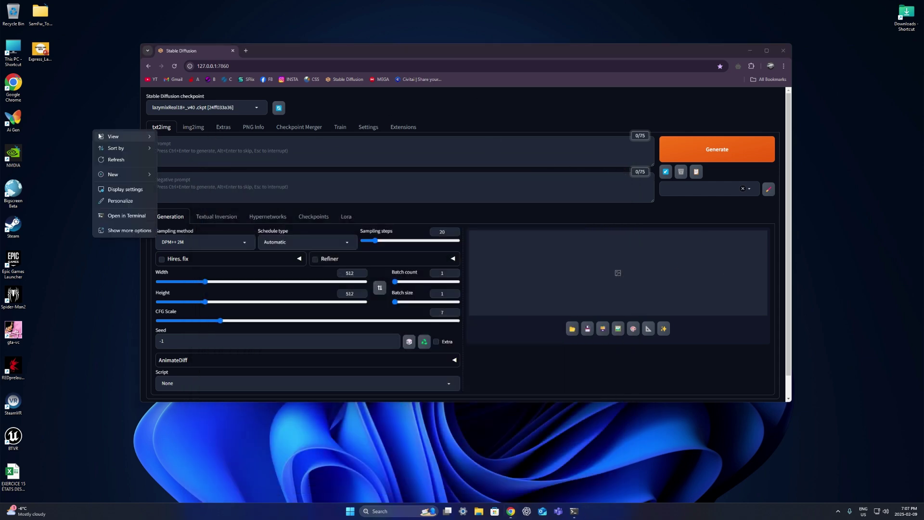
{"action": "left_click", "coordinate": [110, 160]}
{"action": "left_click", "coordinate": [246, 51]}
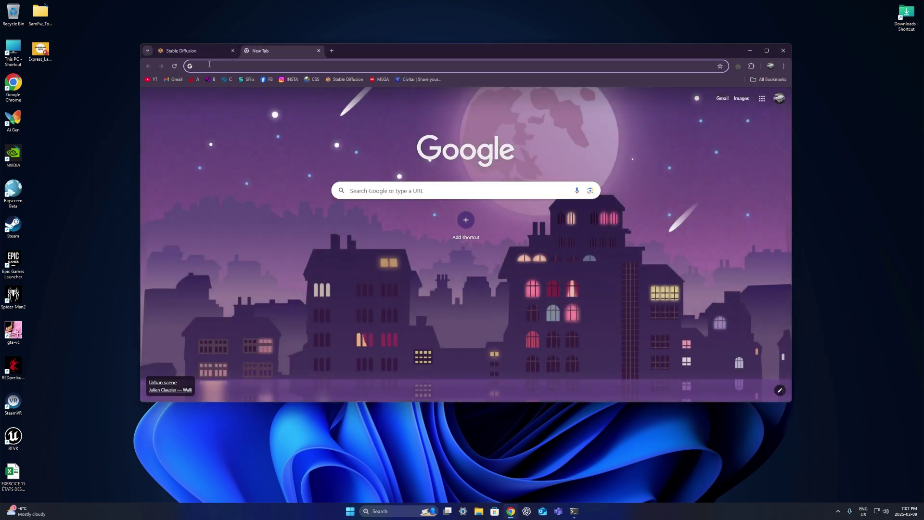
{"action": "left_click", "coordinate": [211, 65]}
{"action": "left_click", "coordinate": [318, 51]}
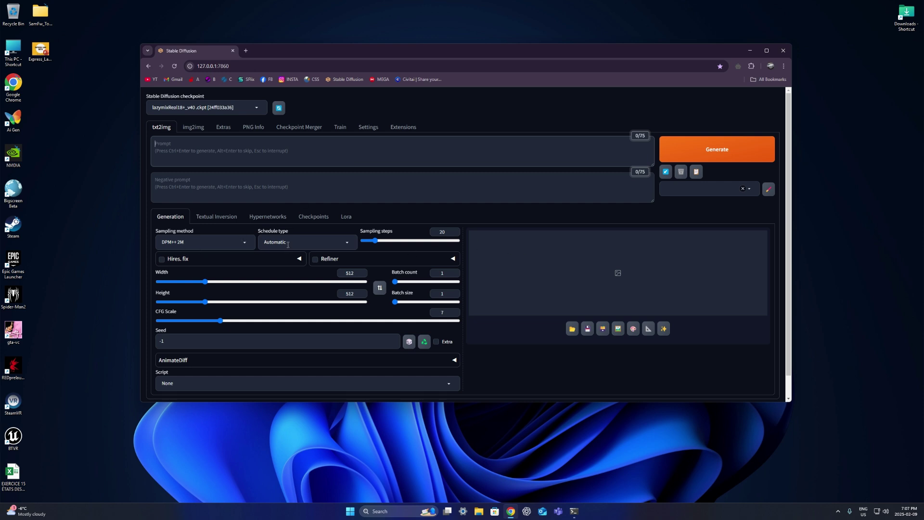
Set the generated image size to a width of 672 and a height of 664
{"action": "scroll", "coordinate": [288, 244], "scroll_direction": "down", "scroll_amount": 1}
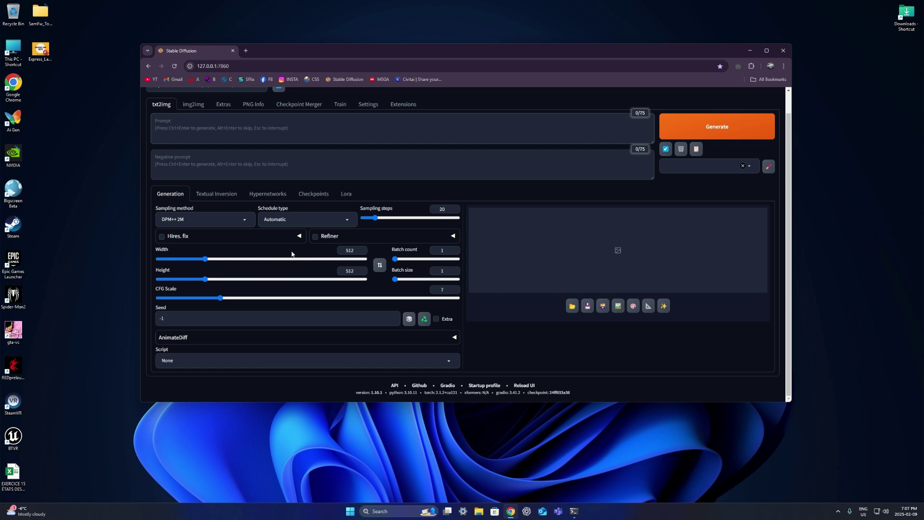
{"action": "left_click_drag", "start_coordinate": [205, 279], "coordinate": [224, 262]}
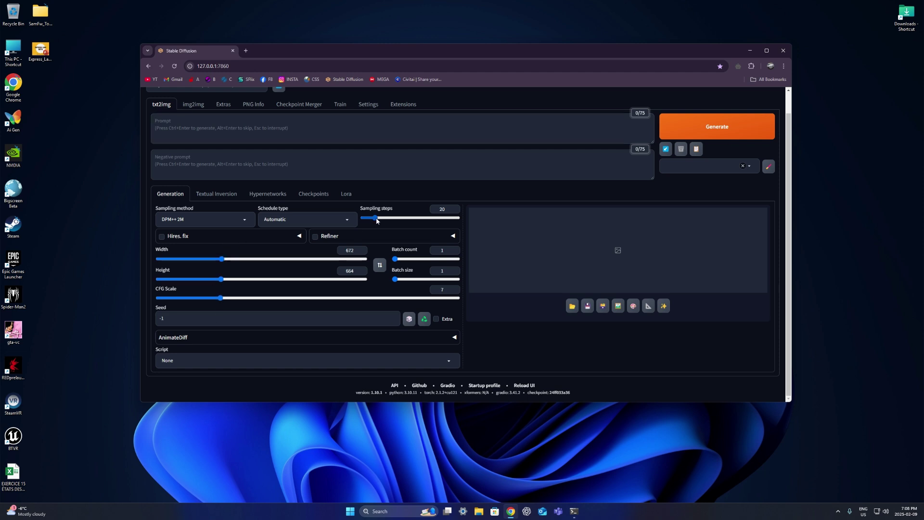
Set the sampling steps to 25 and look at the available Stable Diffusion checkpoints
{"action": "left_click_drag", "start_coordinate": [376, 221], "coordinate": [379, 220]}
{"action": "scroll", "coordinate": [195, 118], "scroll_direction": "up", "scroll_amount": 1}
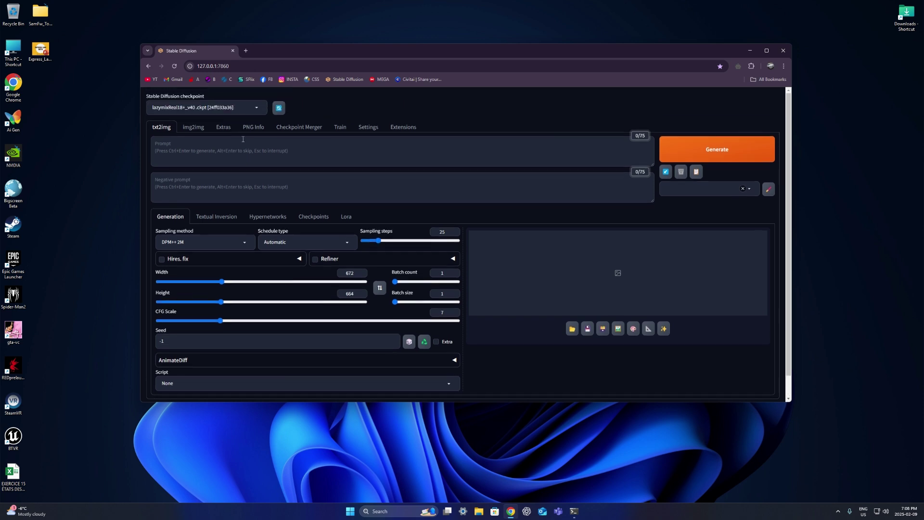
{"action": "left_click", "coordinate": [188, 105]}
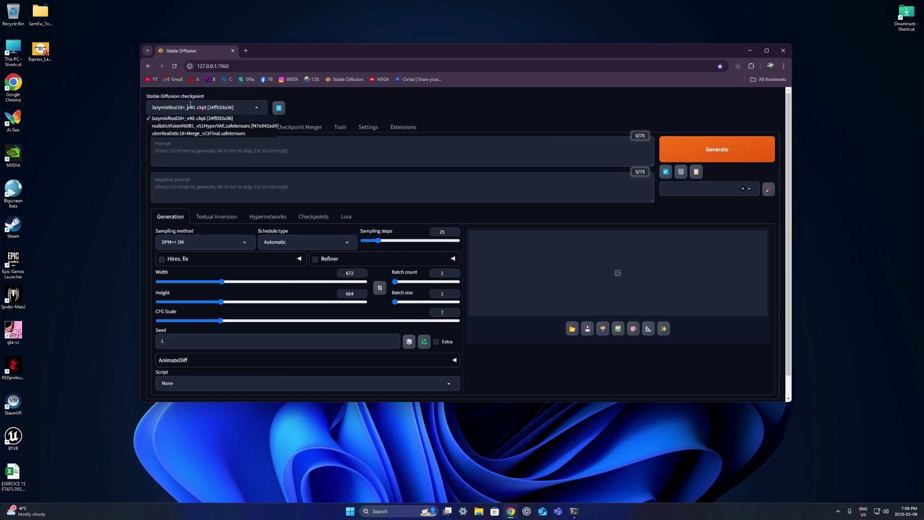
{"action": "left_click", "coordinate": [198, 185]}
{"action": "key", "text": "super+v"}
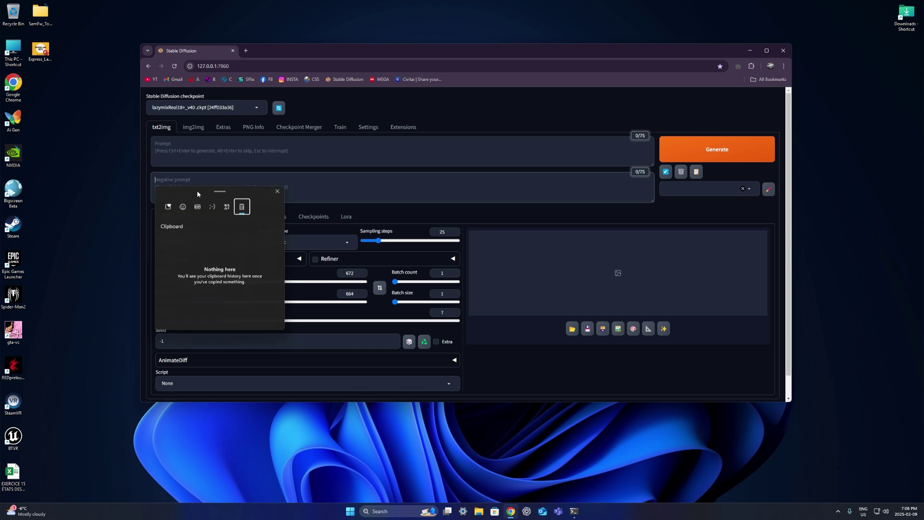
{"action": "key", "text": "Escape"}
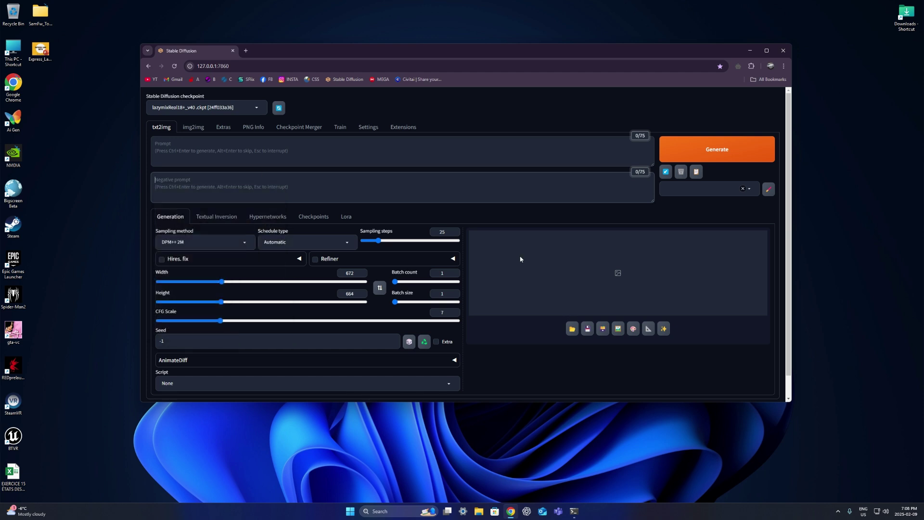
Open Civitai in a new tab and view the dark-haired woman's sample image from the Realistic Vision V6.0 B1 model page
{"action": "left_click", "coordinate": [246, 50]}
{"action": "left_click", "coordinate": [420, 79]}
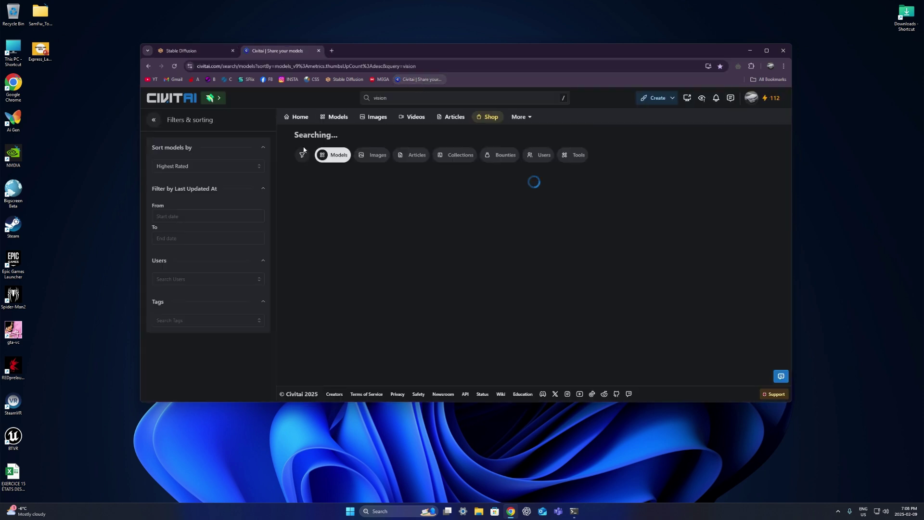
{"action": "left_click", "coordinate": [334, 215]}
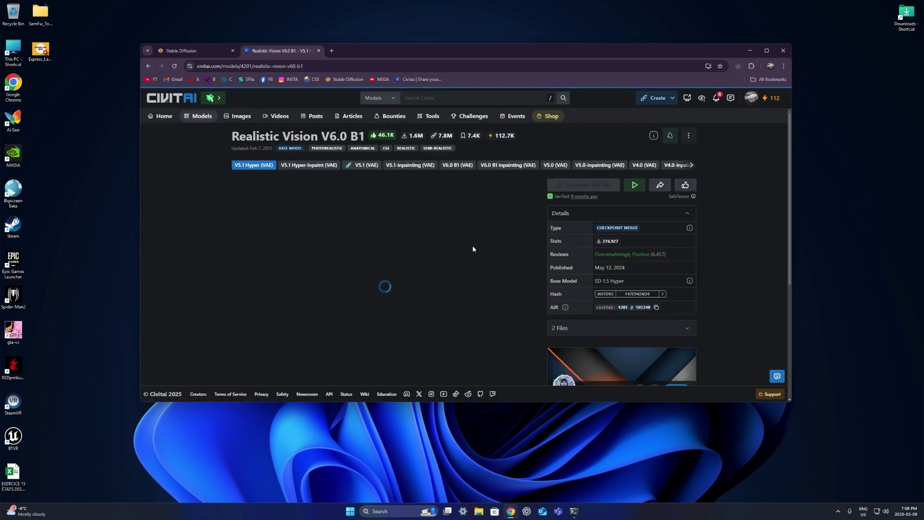
{"action": "left_click", "coordinate": [524, 290]}
{"action": "left_click", "coordinate": [525, 290]}
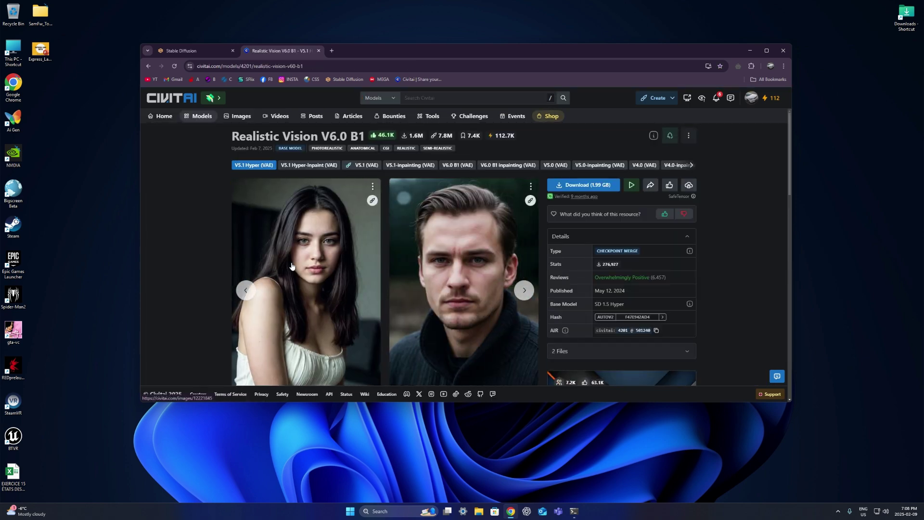
{"action": "left_click", "coordinate": [291, 265]}
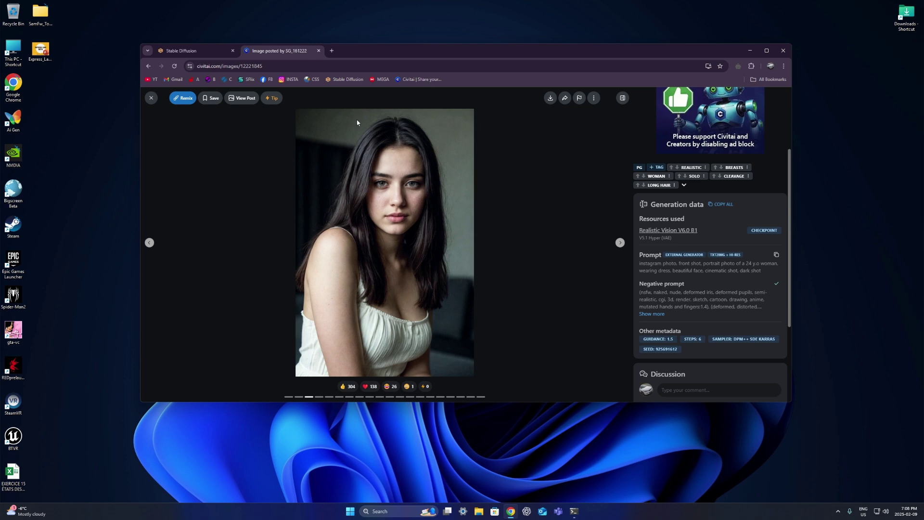
Fill the txt2img negative prompt with a single copy of the Civitai sample image's negative prompt
{"action": "left_click", "coordinate": [189, 52]}
{"action": "left_click", "coordinate": [231, 177]}
{"action": "key", "text": "ctrl+v"}
{"action": "key", "text": "ctrl+v"}
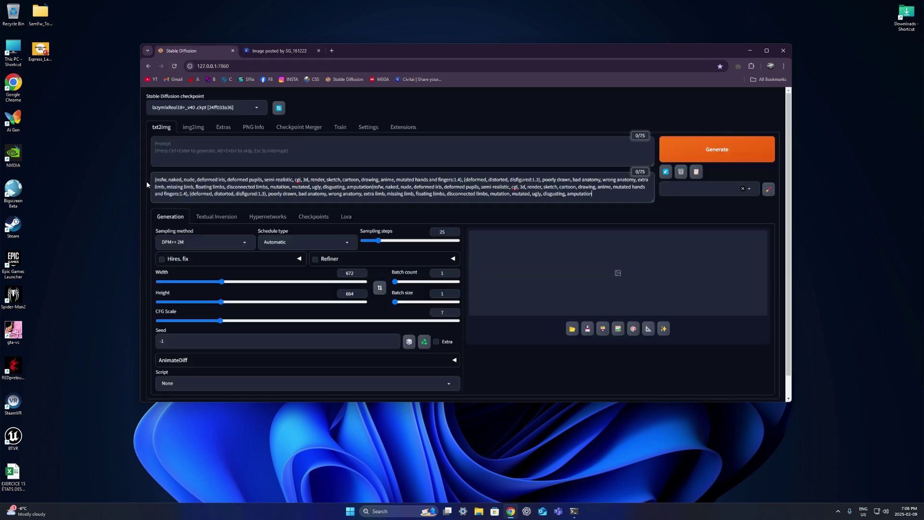
{"action": "left_click_drag", "start_coordinate": [588, 198], "coordinate": [509, 175]}
{"action": "type", "text": "(nsfw, naked, nude, deformed iris, deformed pupils, semi-realistic, cgi, 3d, render, sketch, cartoon, drawing, anime, mutated hands and fingers:1.4), (deformed, distorted, disfigured:1.3), poorly drawn, bad anatomy, wrong anatomy, extra limb, missing limb, floating limbs, disconnected limbs, mutation, mutated, ugly, disgusting, amputation"}
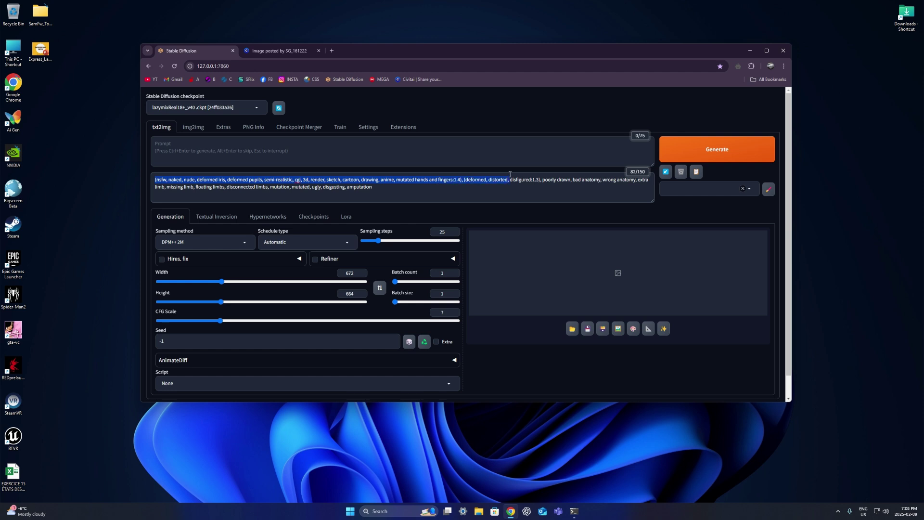
Copy the sample image's prompt into the txt2img prompt and shorten it to "instagram photo, front shot, portrait photo of a 24 y.o woman, wearing dress"
{"action": "key", "text": "ctrl+Tab"}
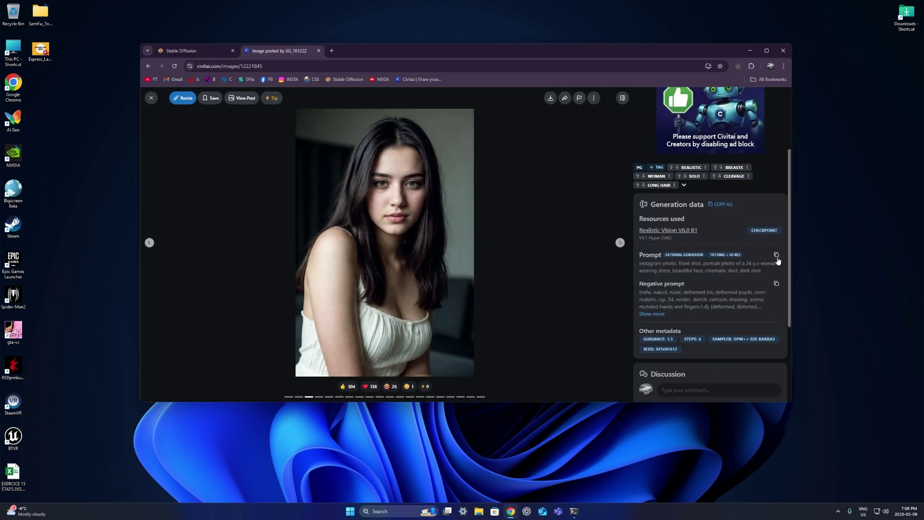
{"action": "key", "text": "ctrl+shift+Tab"}
{"action": "left_click", "coordinate": [237, 152]}
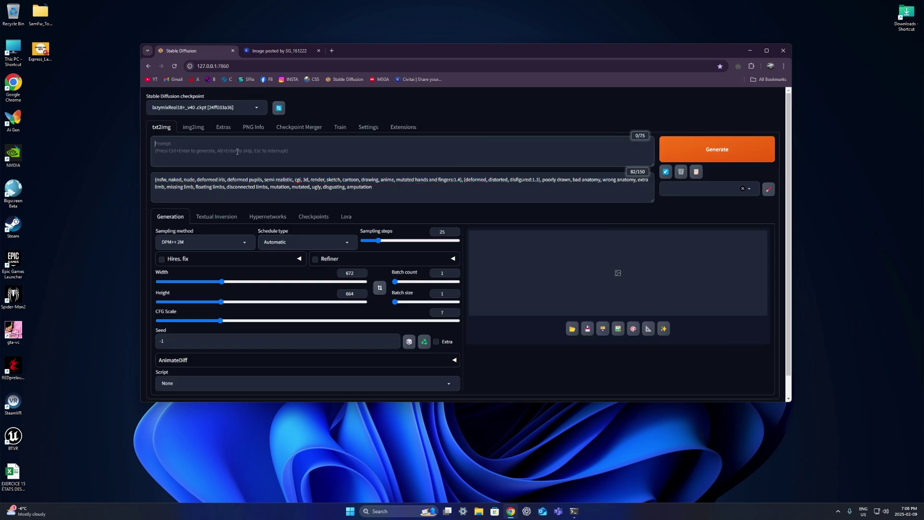
{"action": "type", "text": "instagram photo, front shot, portrait photo of a 24 y.o woman, wearing dress, beautiful face, cinematic shot, dark shot"}
{"action": "left_click_drag", "start_coordinate": [316, 143], "coordinate": [398, 150]}
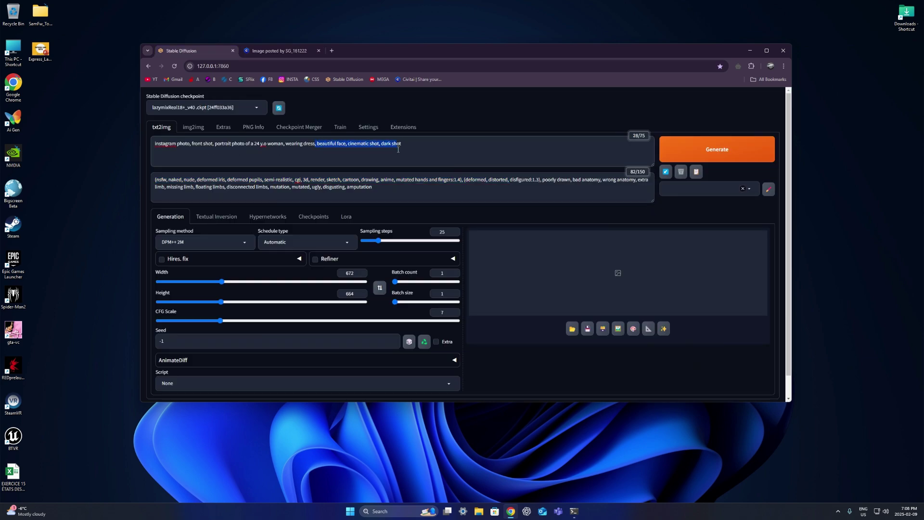
{"action": "key", "text": "BackSpace"}
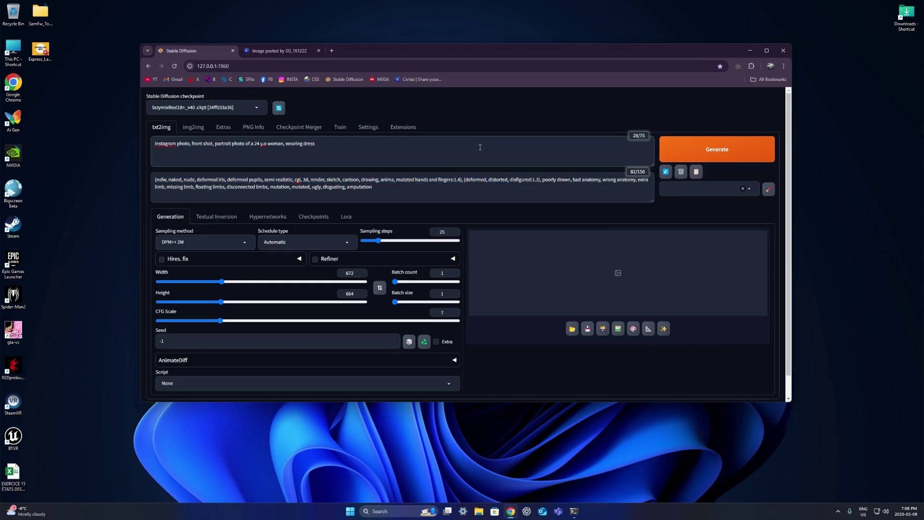
Generate an image from the prompts, view it enlarged and close the preview
{"action": "left_click", "coordinate": [736, 146]}
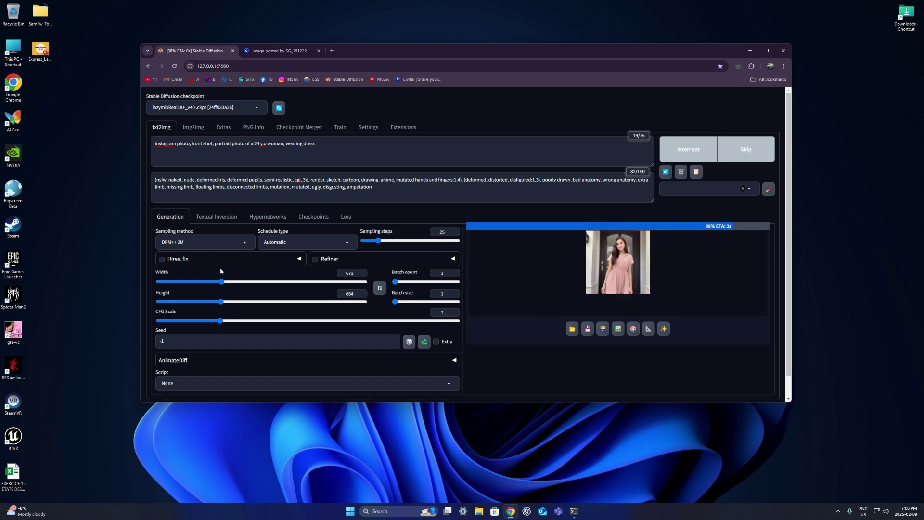
{"action": "left_click", "coordinate": [640, 285]}
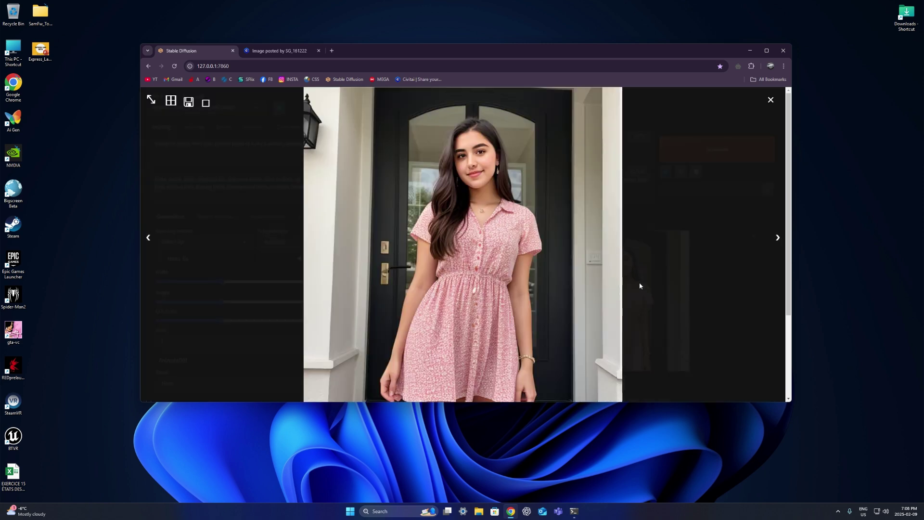
{"action": "left_click", "coordinate": [636, 283]}
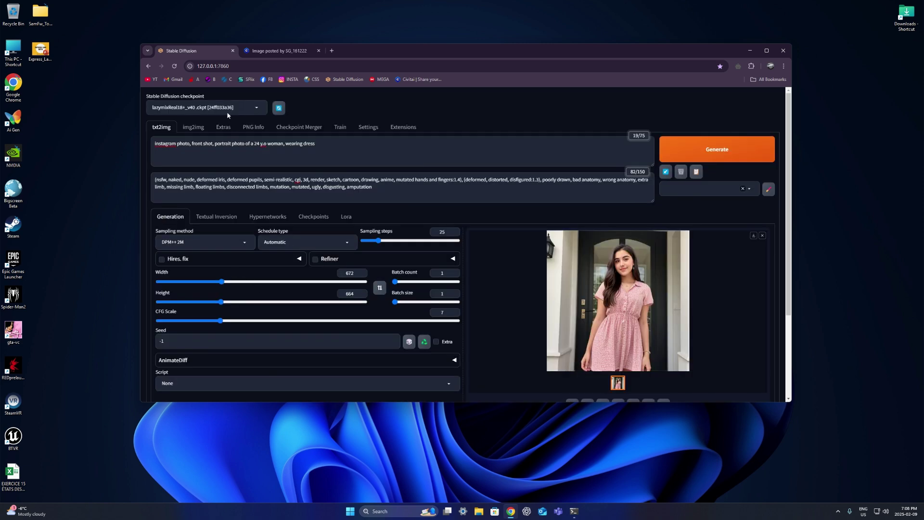
Set the sampling steps to 20, the width to 496 and the height to 504, keeping the current checkpoint
{"action": "left_click", "coordinate": [188, 107]}
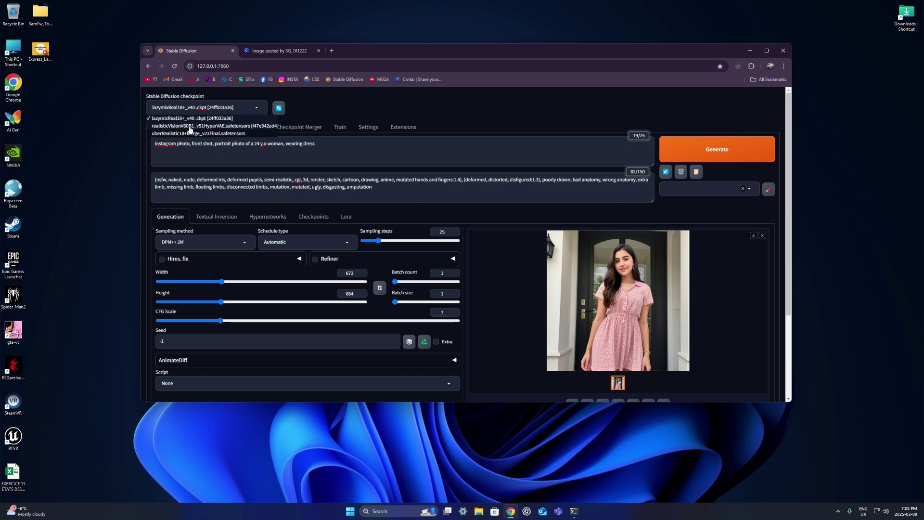
{"action": "left_click", "coordinate": [404, 157]}
{"action": "left_click_drag", "start_coordinate": [378, 240], "coordinate": [375, 244]}
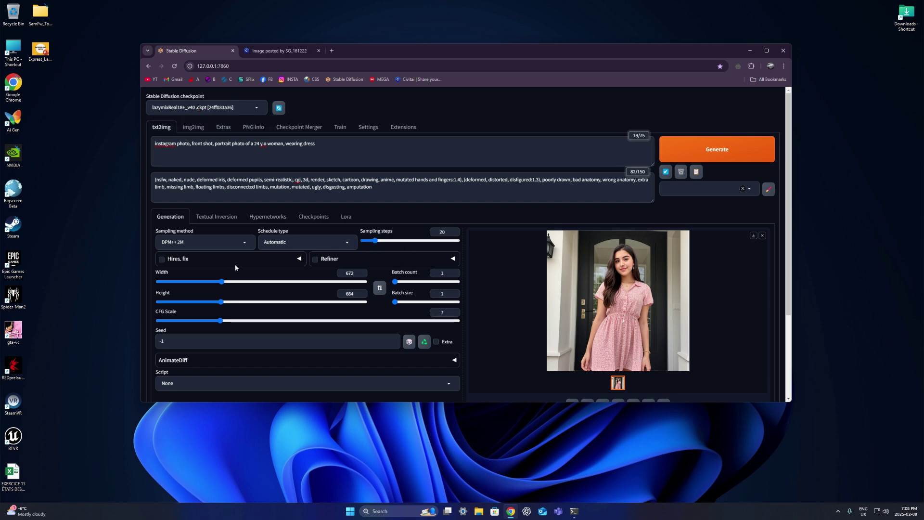
{"action": "left_click_drag", "start_coordinate": [222, 281], "coordinate": [204, 282]}
{"action": "left_click", "coordinate": [205, 301]}
Generate two images in a row with the reduced size and sampling steps
{"action": "left_click", "coordinate": [706, 149]}
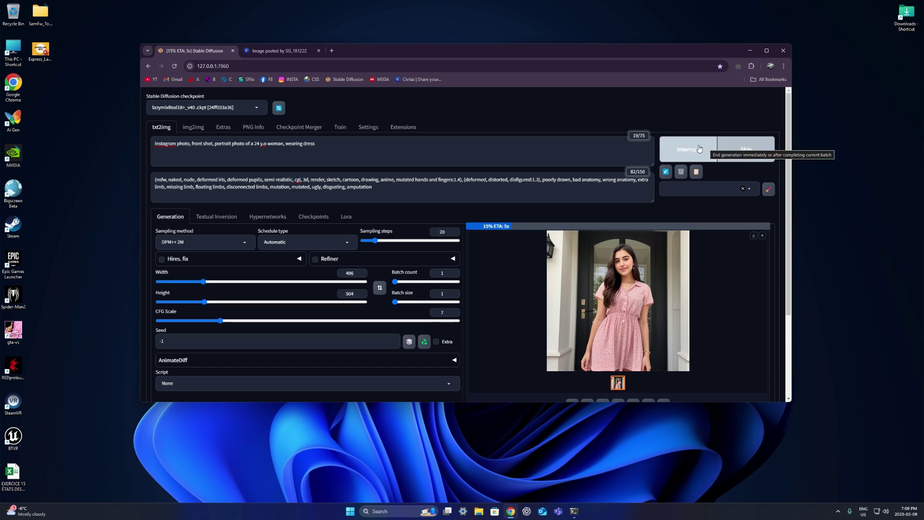
{"action": "left_click", "coordinate": [665, 157]}
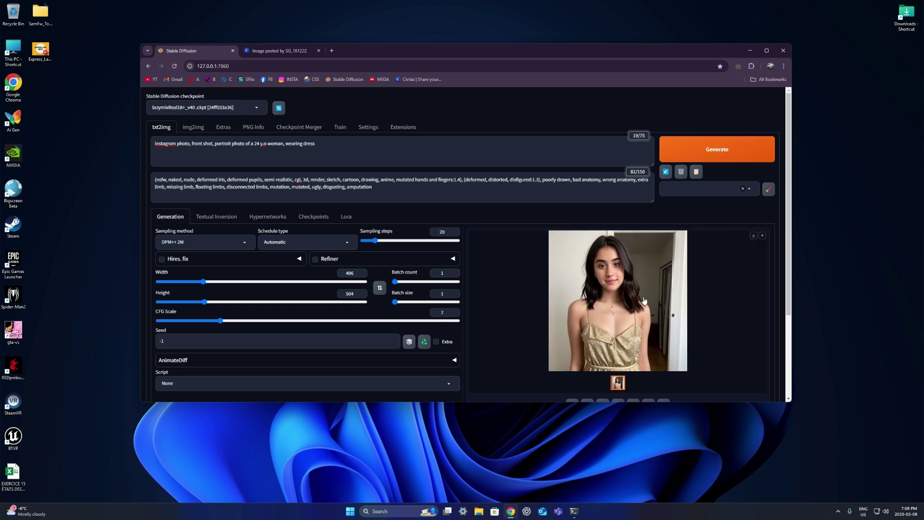
{"action": "left_click", "coordinate": [706, 142]}
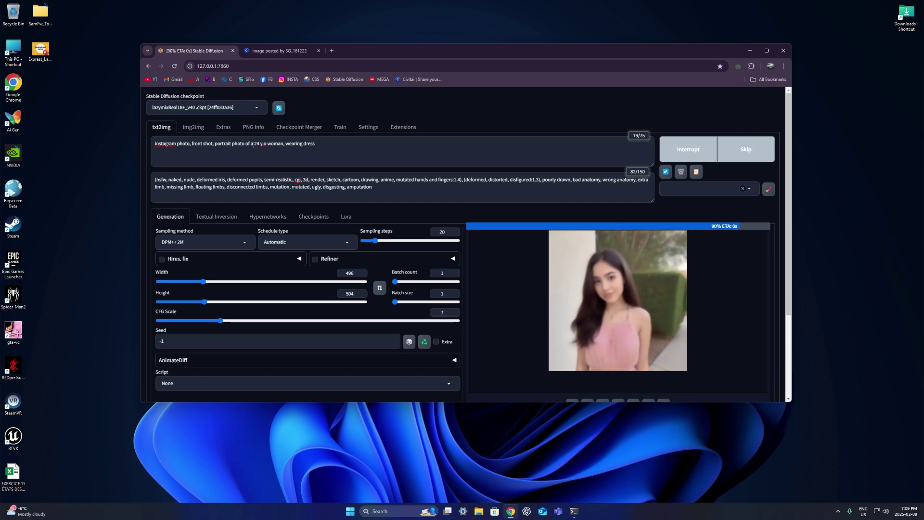
Cut the prompt down to "24 y.o woman" and generate an image from it
{"action": "left_click_drag", "start_coordinate": [254, 144], "coordinate": [137, 158]}
{"action": "key", "text": "BackSpace"}
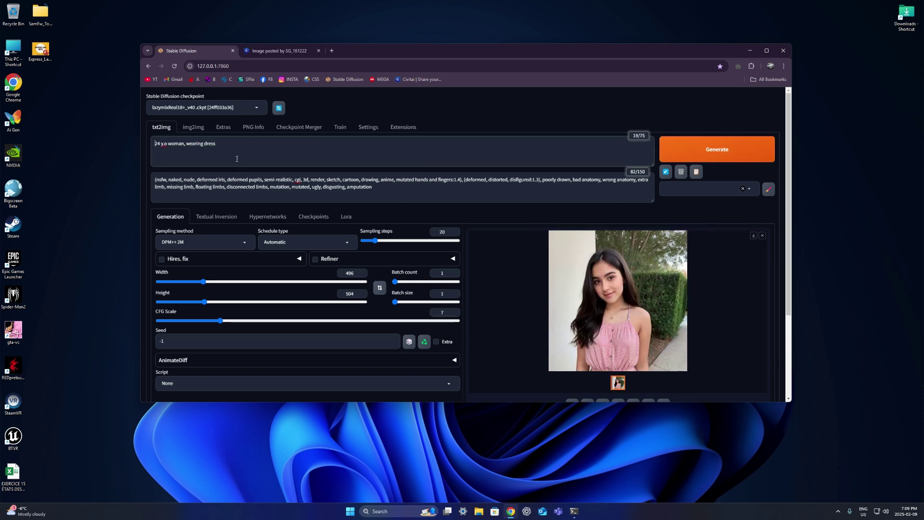
{"action": "left_click_drag", "start_coordinate": [237, 159], "coordinate": [185, 145]}
{"action": "key", "text": "BackSpace"}
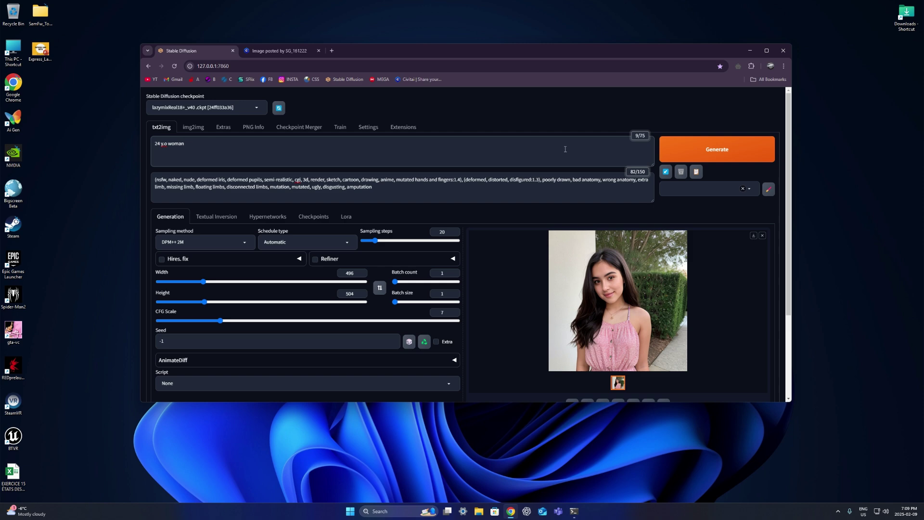
{"action": "left_click", "coordinate": [688, 139]}
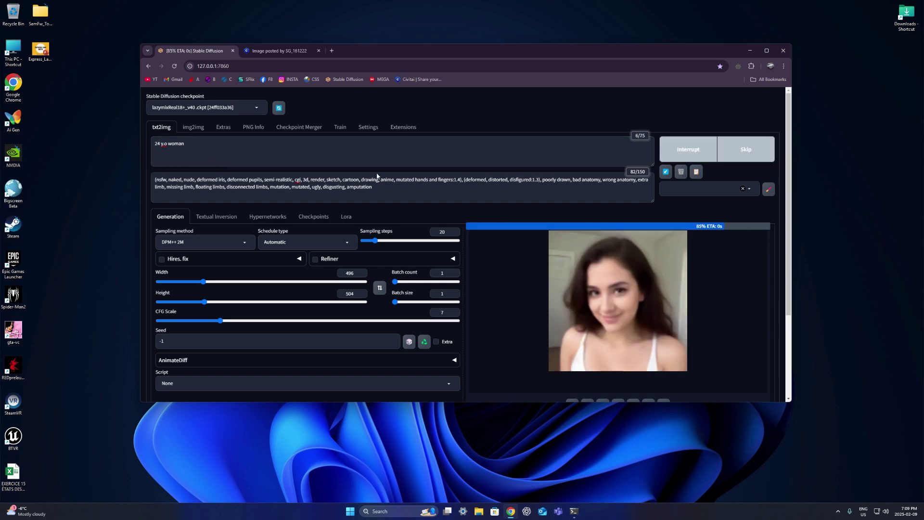
{"action": "left_click", "coordinate": [632, 279]}
{"action": "left_click", "coordinate": [567, 238]}
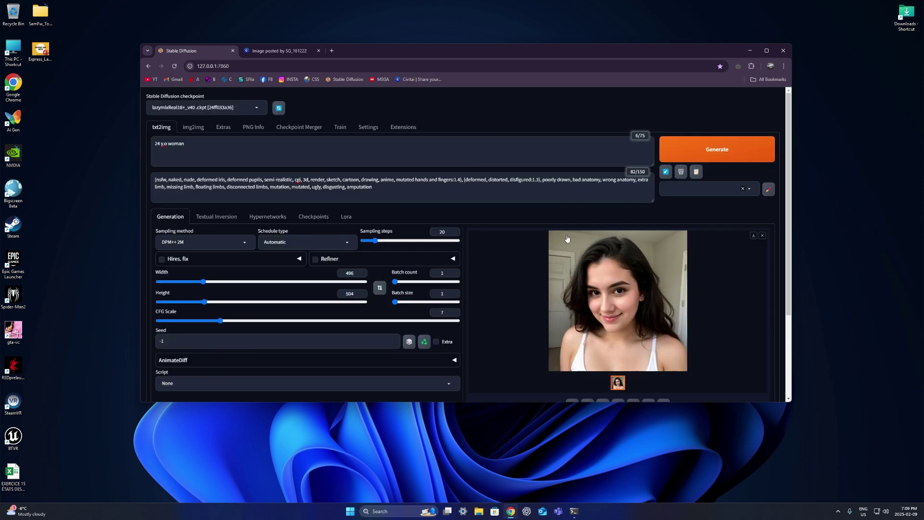
Extend the prompt to "24 y.o woman ,realistic" and generate another image
{"action": "left_click", "coordinate": [205, 148]}
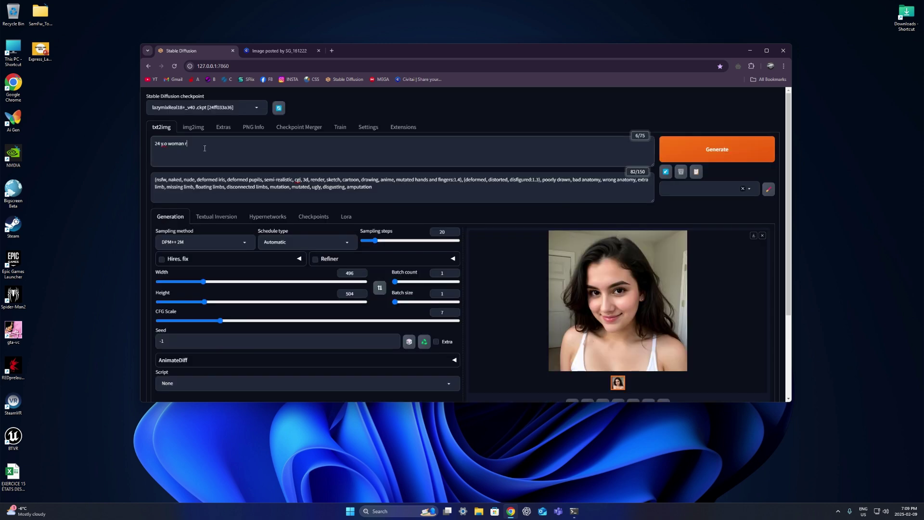
{"action": "type", "text": "realistic"}
{"action": "type", "text": ","}
{"action": "left_click", "coordinate": [705, 150]}
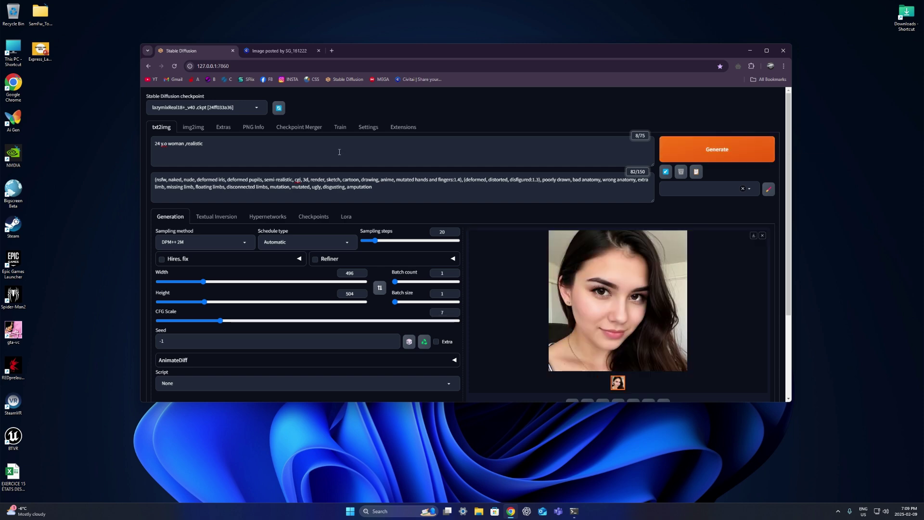
Switch the checkpoint to realisticVisionV60B1_v51HyperVAE.safetensors and generate two images in a row with the same prompt
{"action": "left_click", "coordinate": [218, 109]}
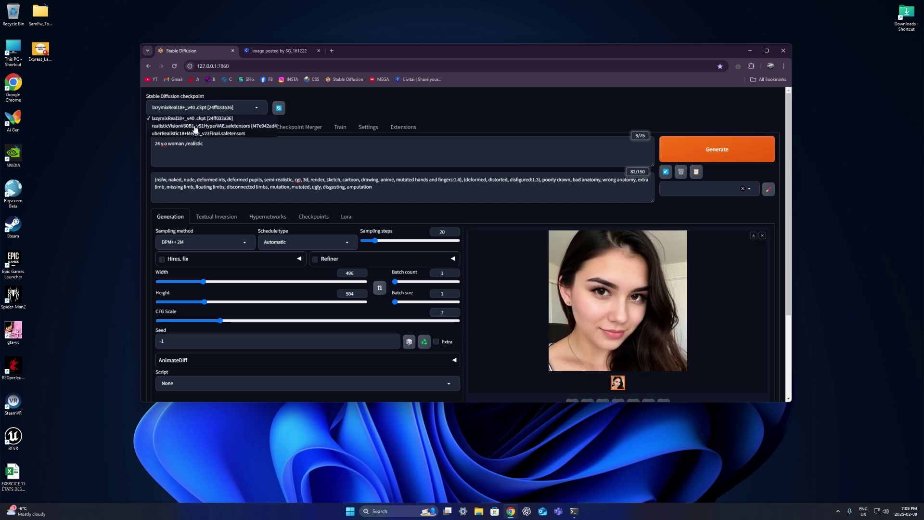
{"action": "left_click", "coordinate": [207, 130]}
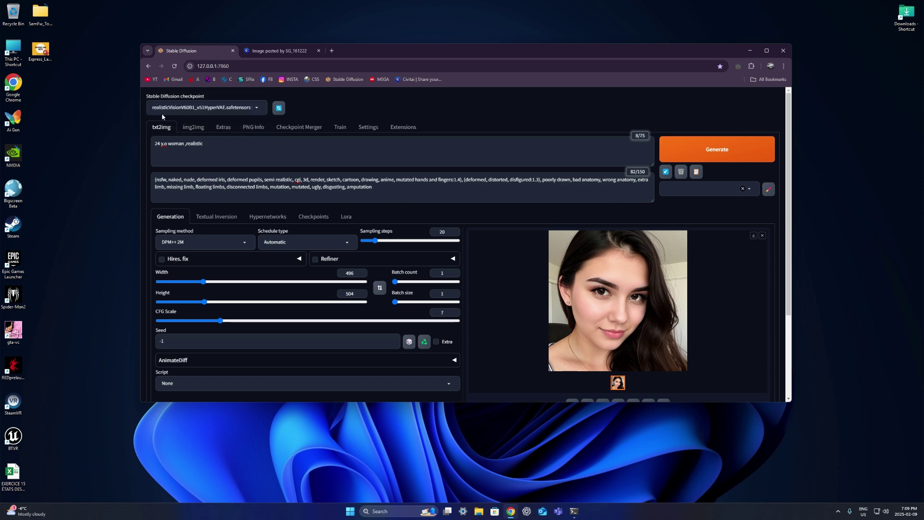
{"action": "left_click", "coordinate": [708, 146]}
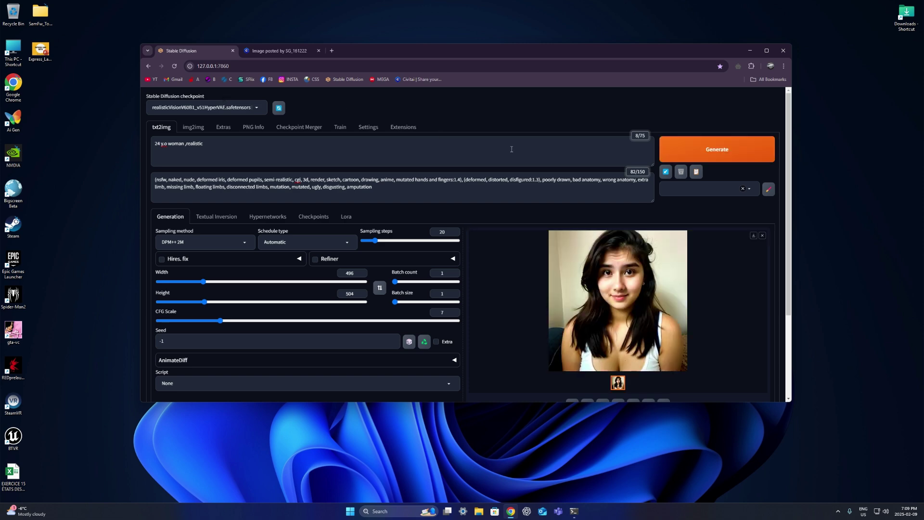
{"action": "left_click", "coordinate": [717, 149]}
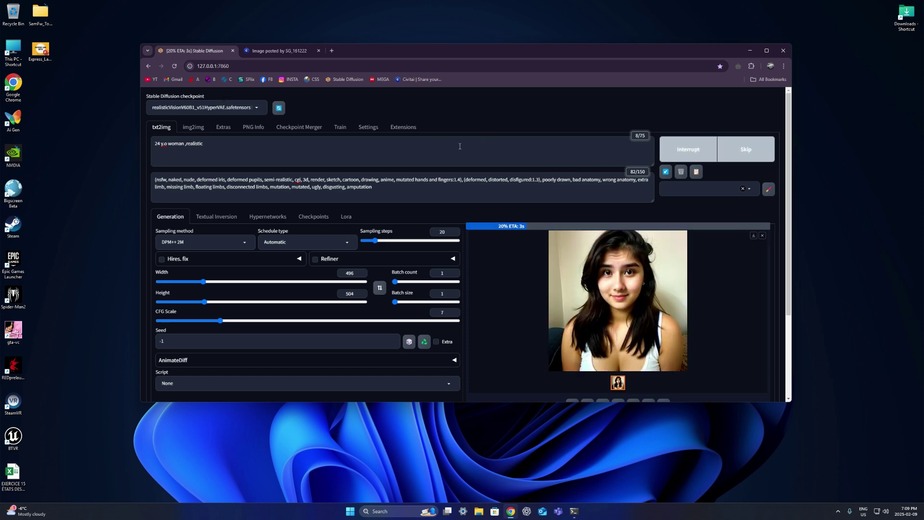